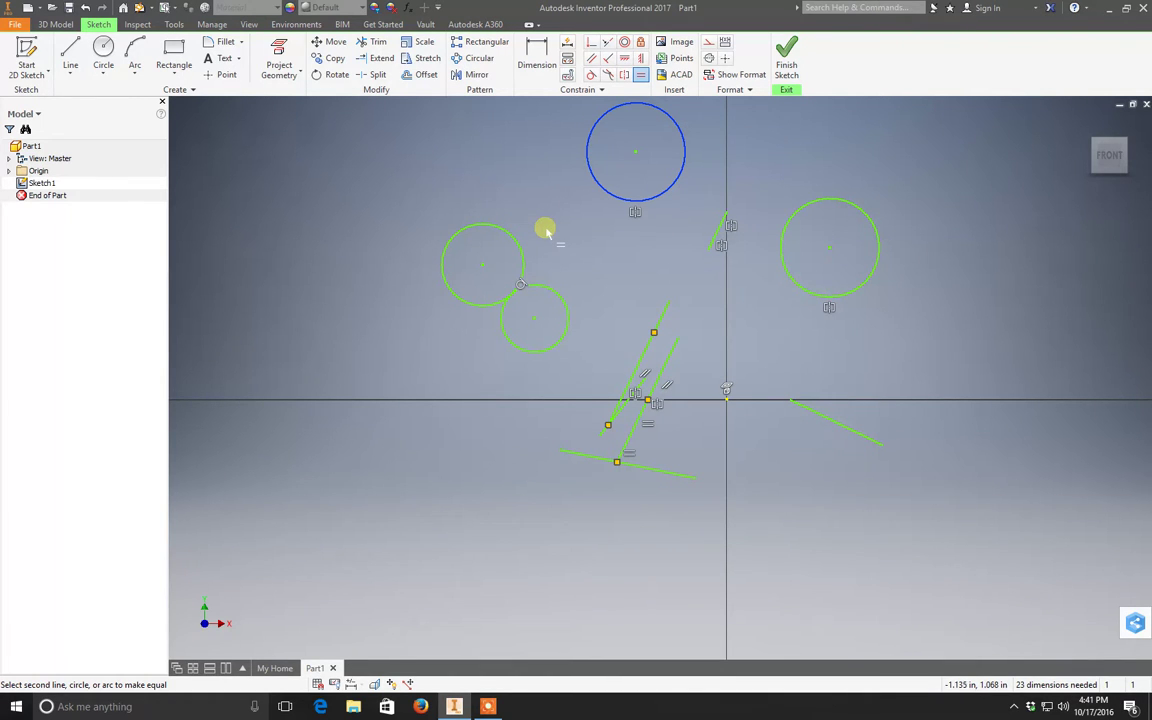
# Step: Apply an Equal constraint between the topmost circle and the smaller of the two tangent circles
pyautogui.click(597, 168)
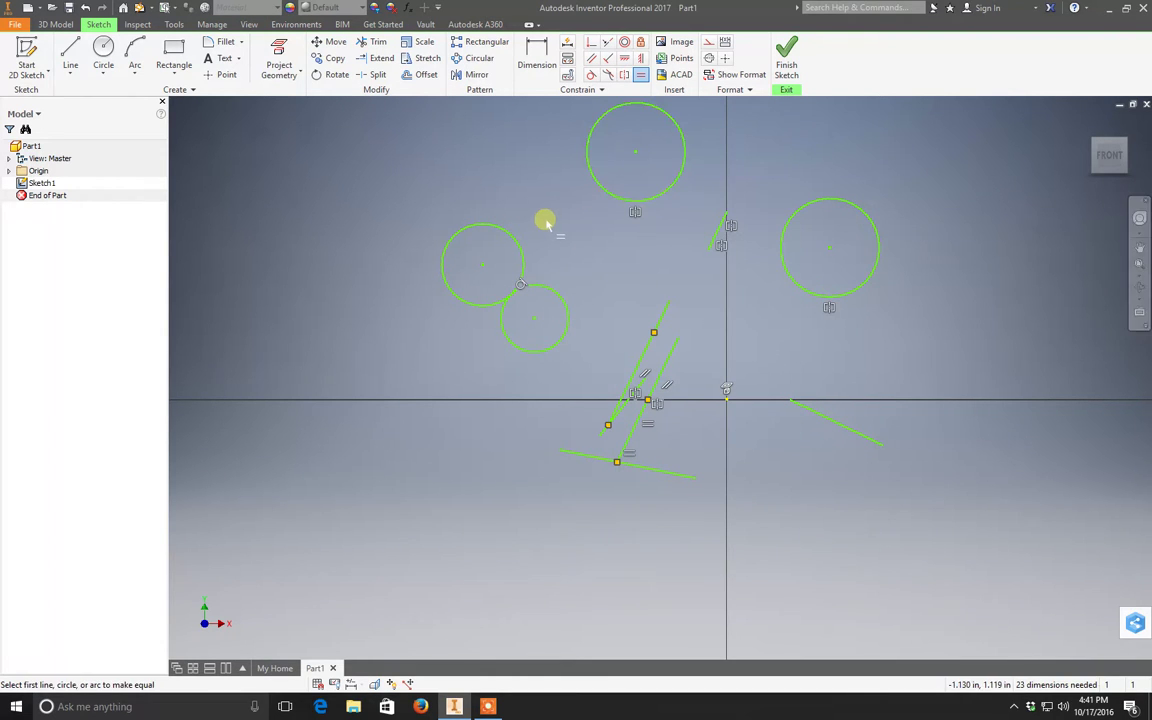
pyautogui.click(643, 75)
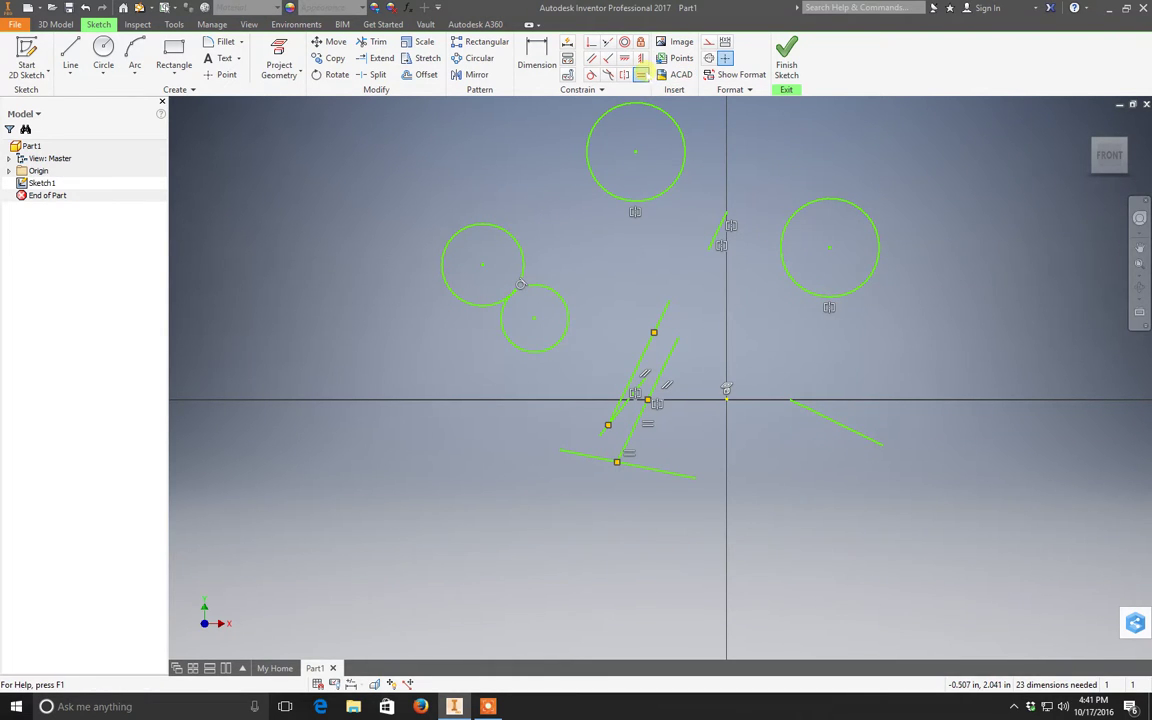
pyautogui.click(641, 75)
pyautogui.click(621, 198)
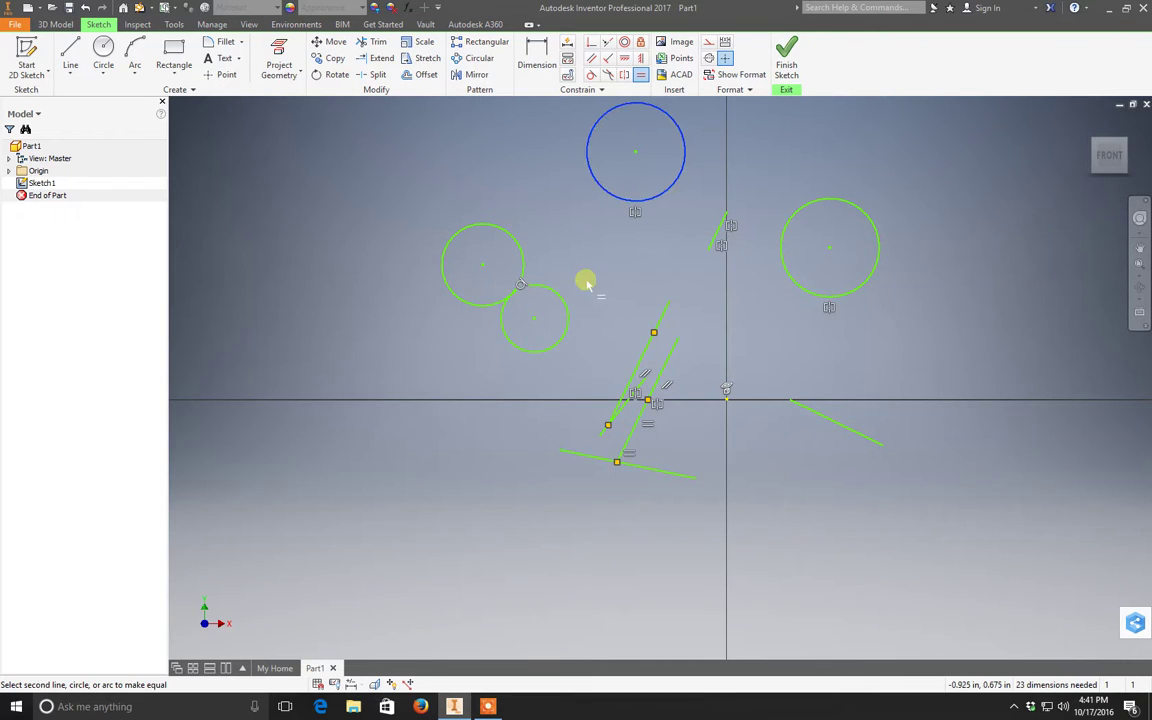
pyautogui.click(567, 316)
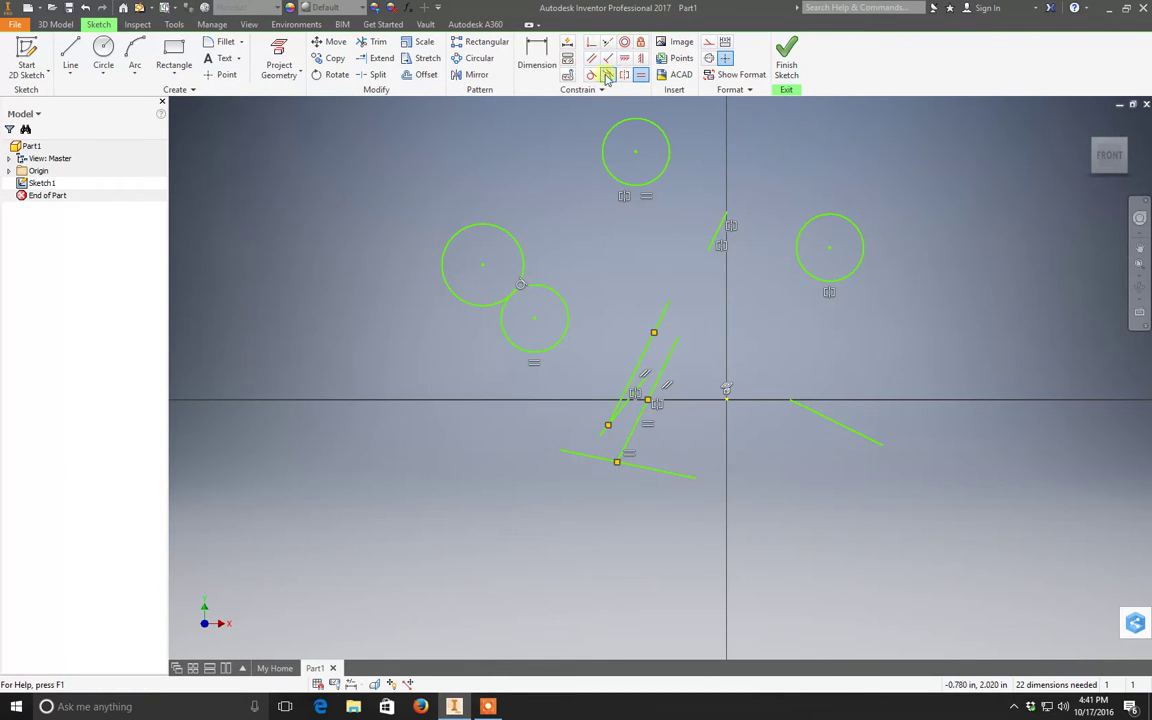
# Step: Preview a distance dimension between the two parallel slanted lines and an angle dimension between the lower parallel line and the line crossing its end
pyautogui.click(536, 56)
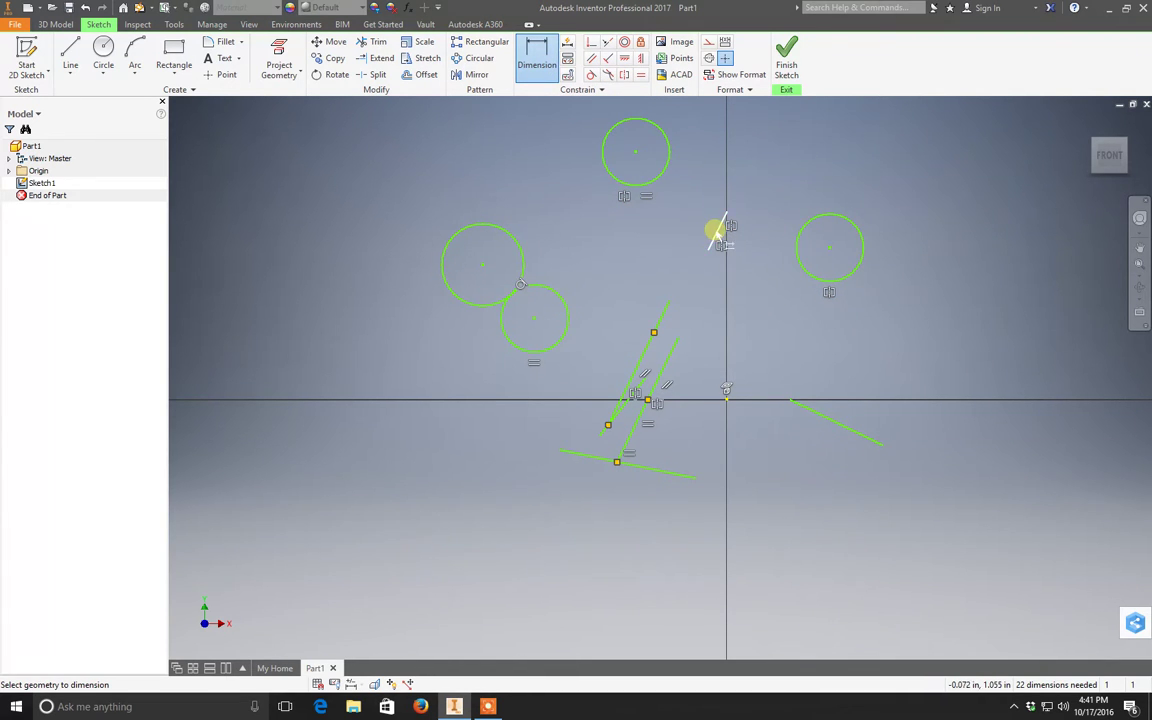
pyautogui.click(662, 318)
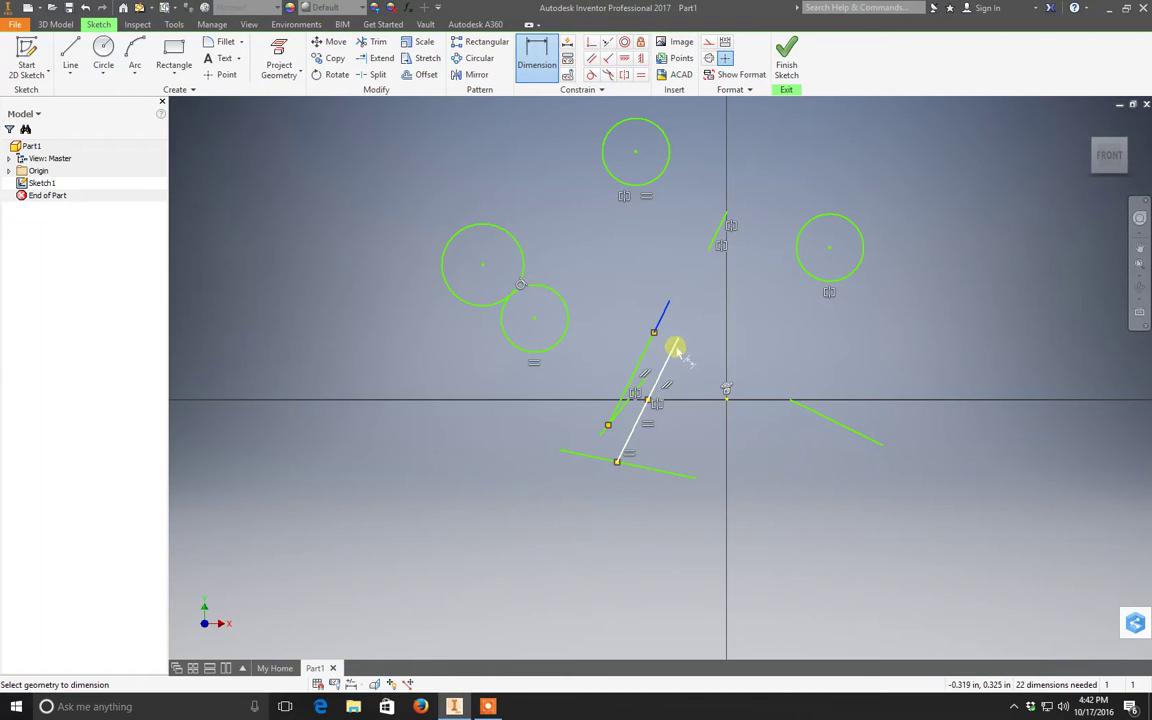
pyautogui.click(675, 349)
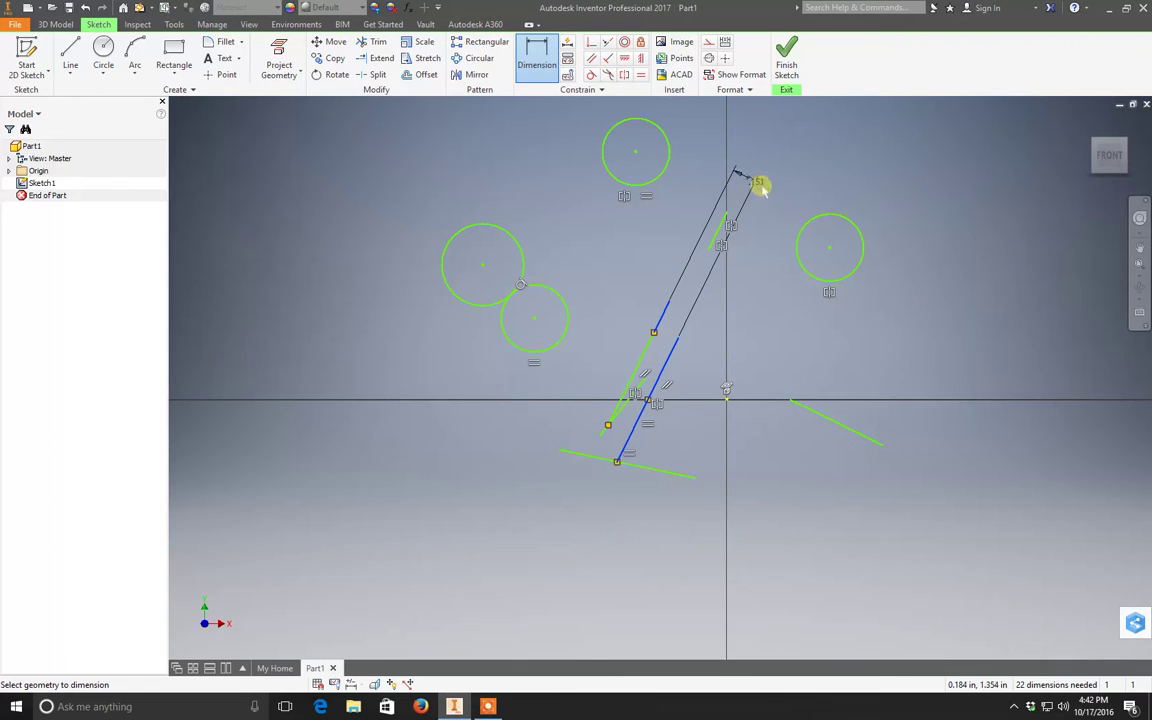
pyautogui.press('Escape')
pyautogui.click(666, 370)
pyautogui.click(684, 476)
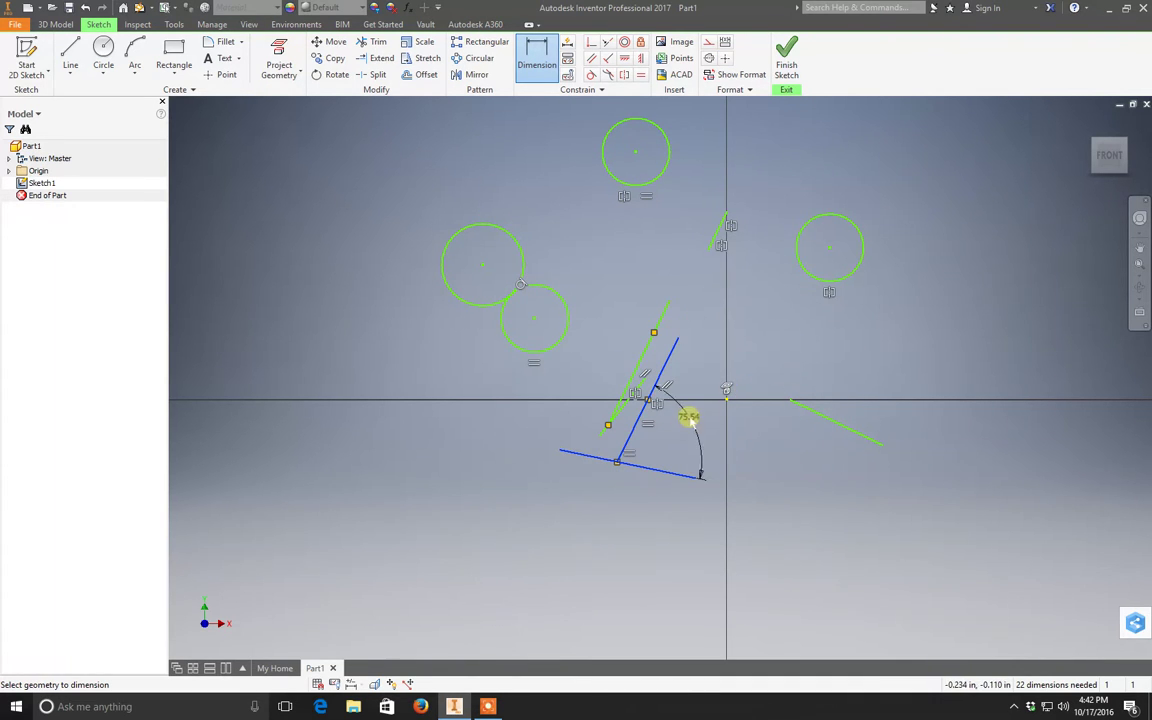
pyautogui.press('Escape')
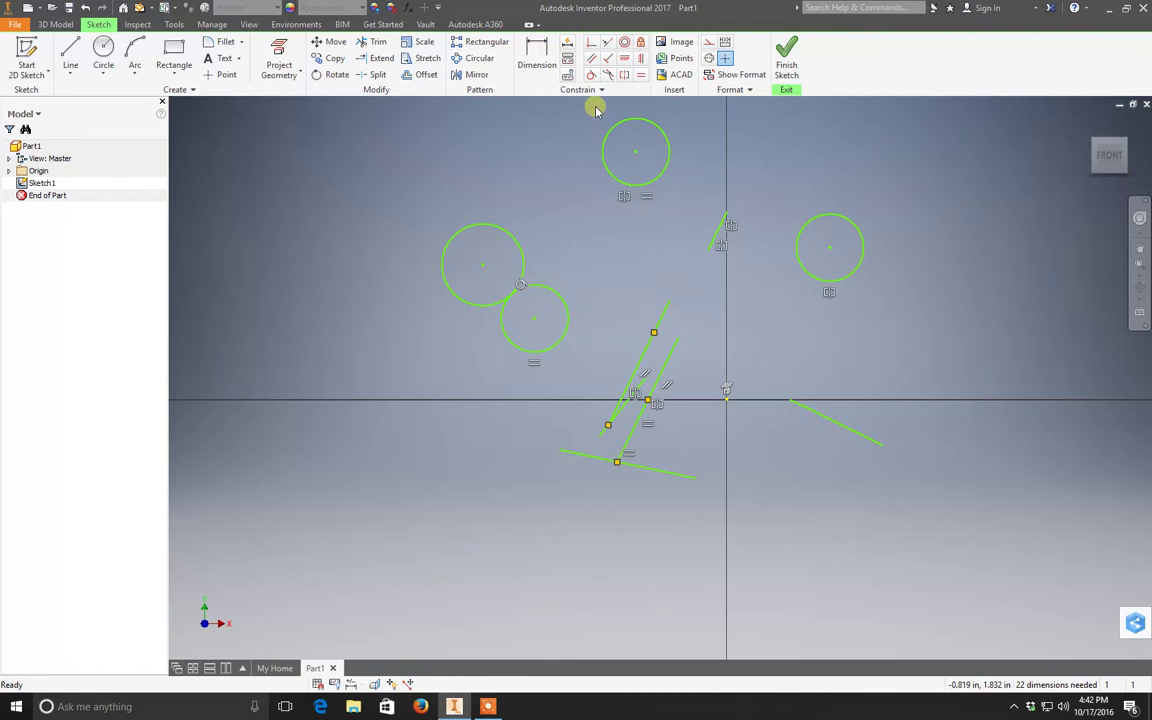
# Step: Preview a dimension between the upper endpoints of the two parallel slanted lines
pyautogui.press('d')
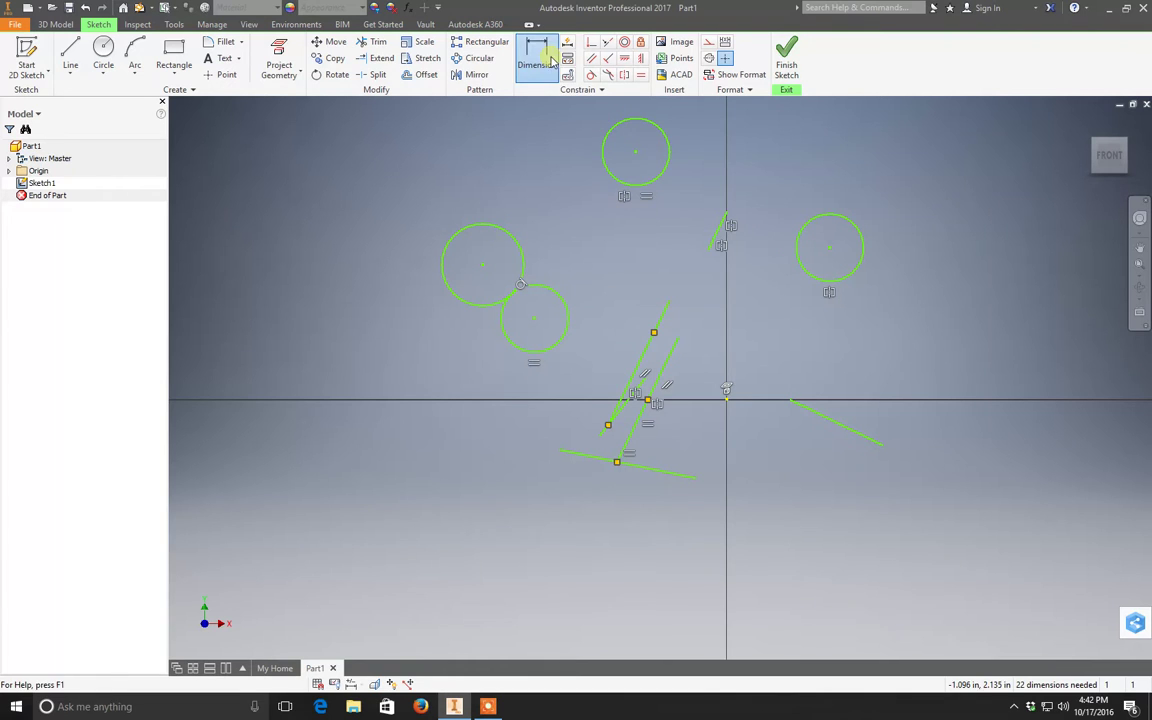
pyautogui.click(678, 338)
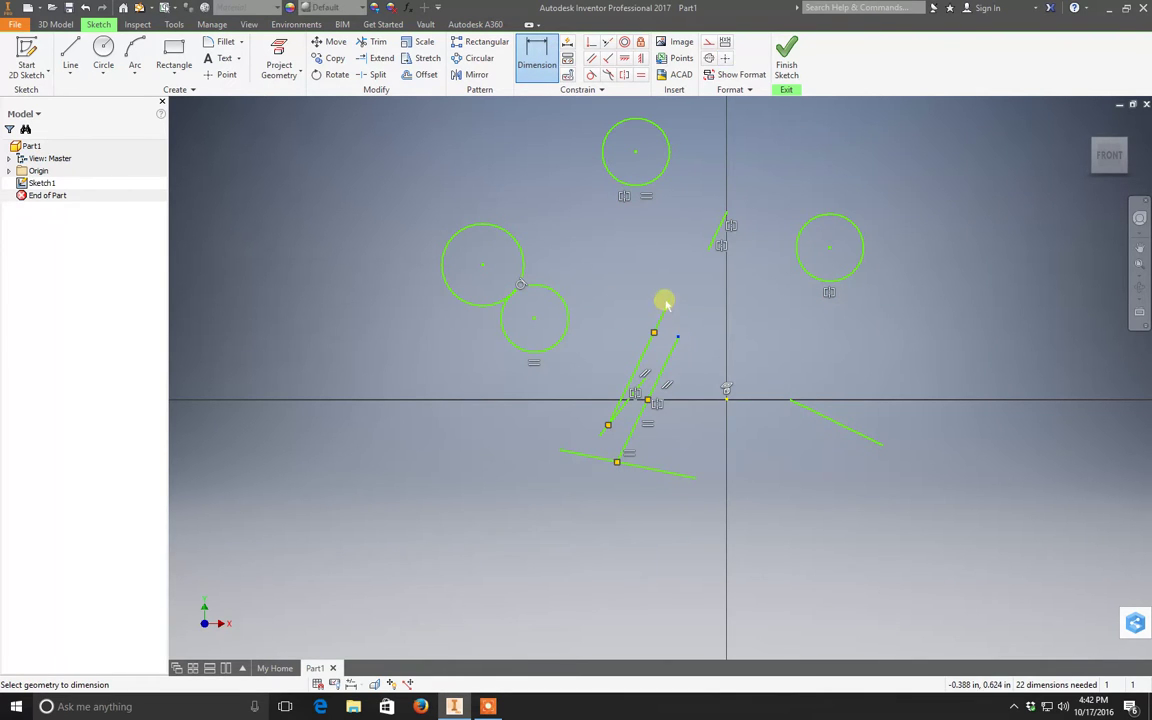
pyautogui.click(670, 303)
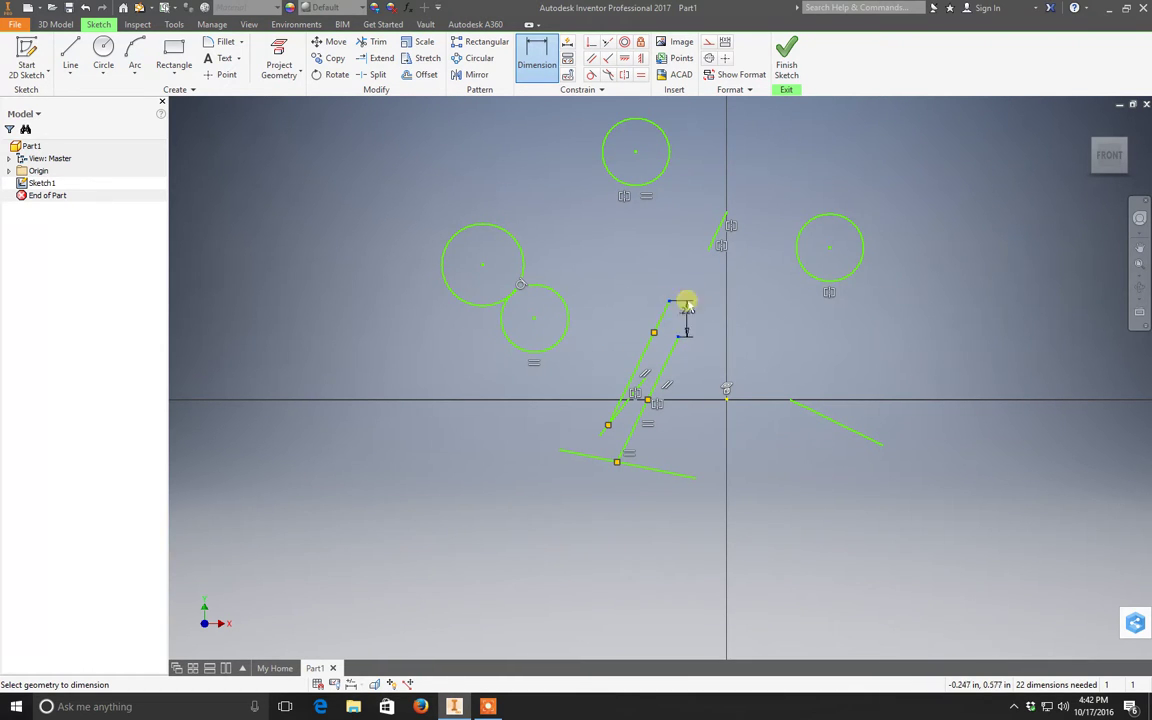
pyautogui.press('Escape')
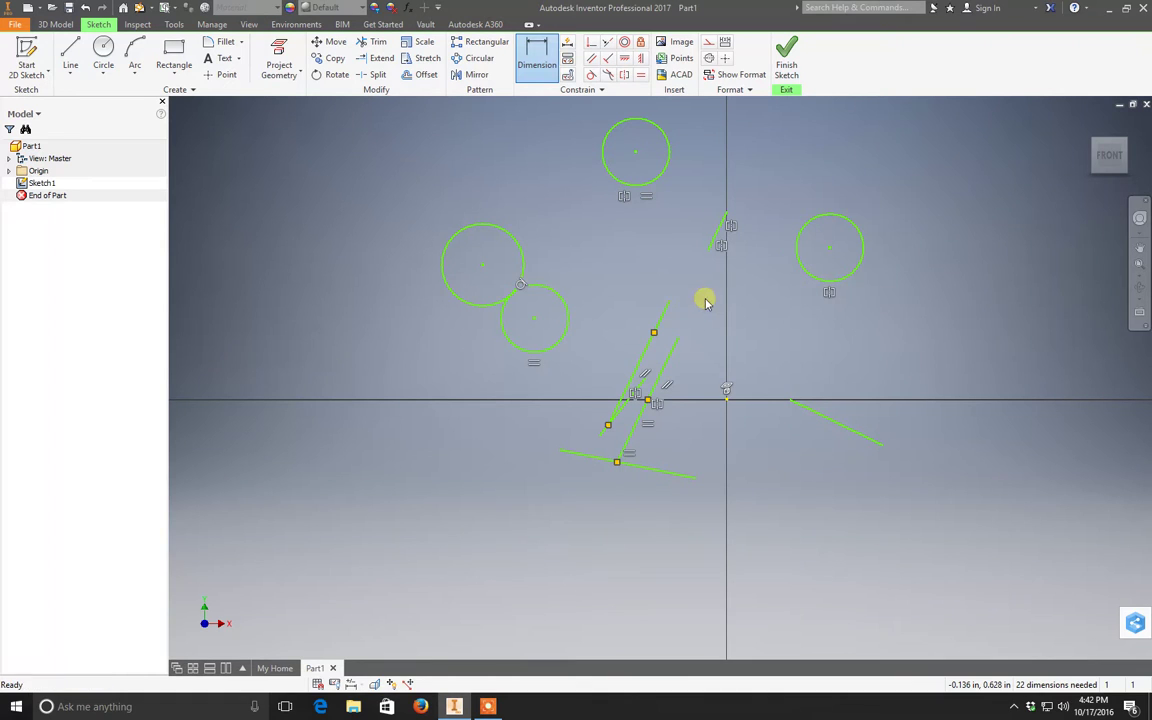
# Step: Preview a linear dimension on the middle slanted line and try to dimension the short line at the vertical axis
pyautogui.click(548, 65)
pyautogui.click(640, 360)
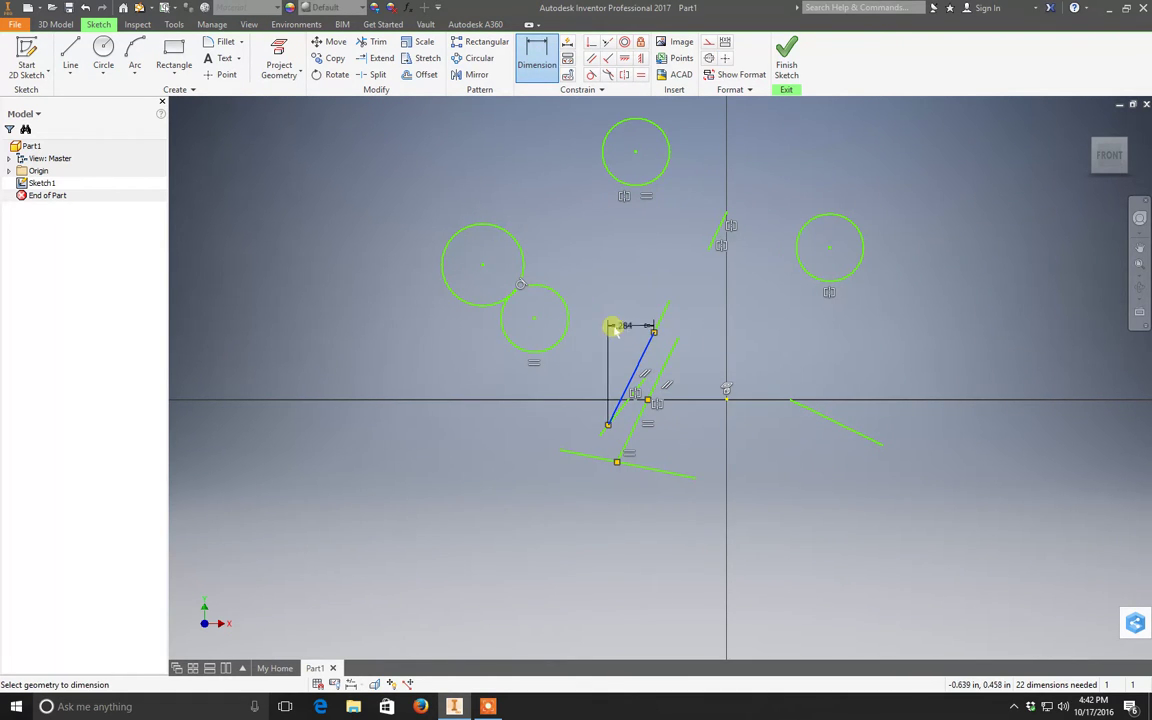
pyautogui.press('Escape')
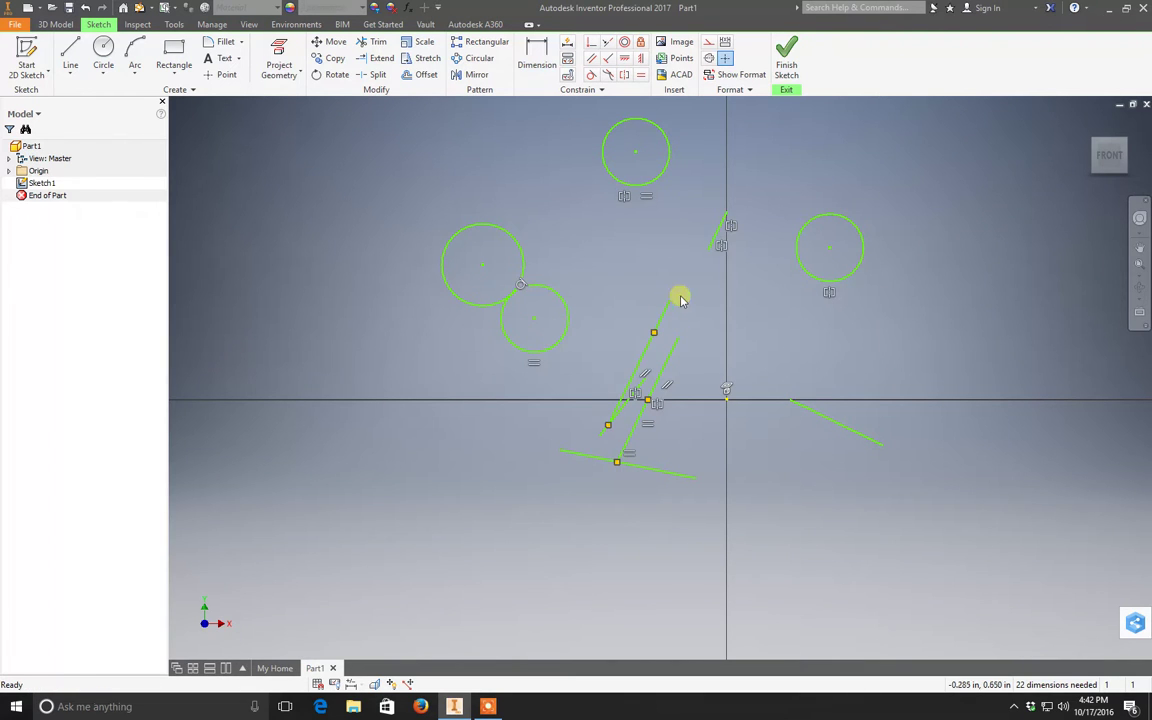
pyautogui.click(716, 228)
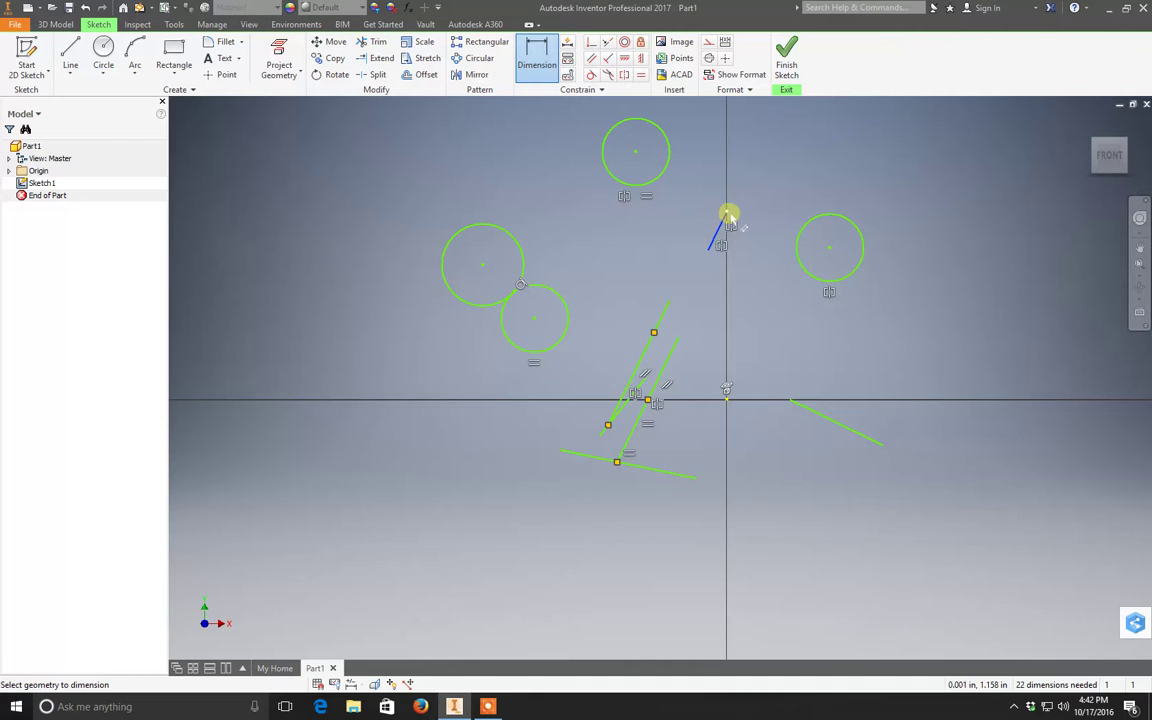
pyautogui.press('Escape')
pyautogui.press('Escape')
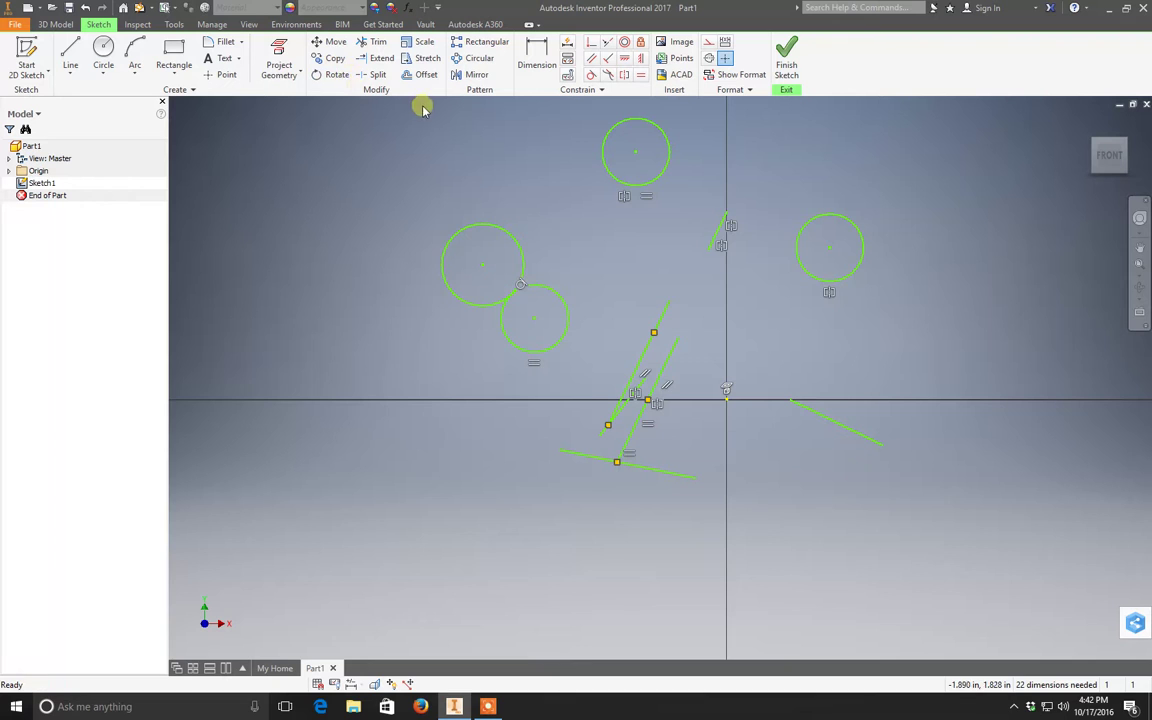
# Step: Sketch two connected construction lines forming an open V in the empty area above and beyond the rightmost circle
pyautogui.scroll(3, 586, 237)
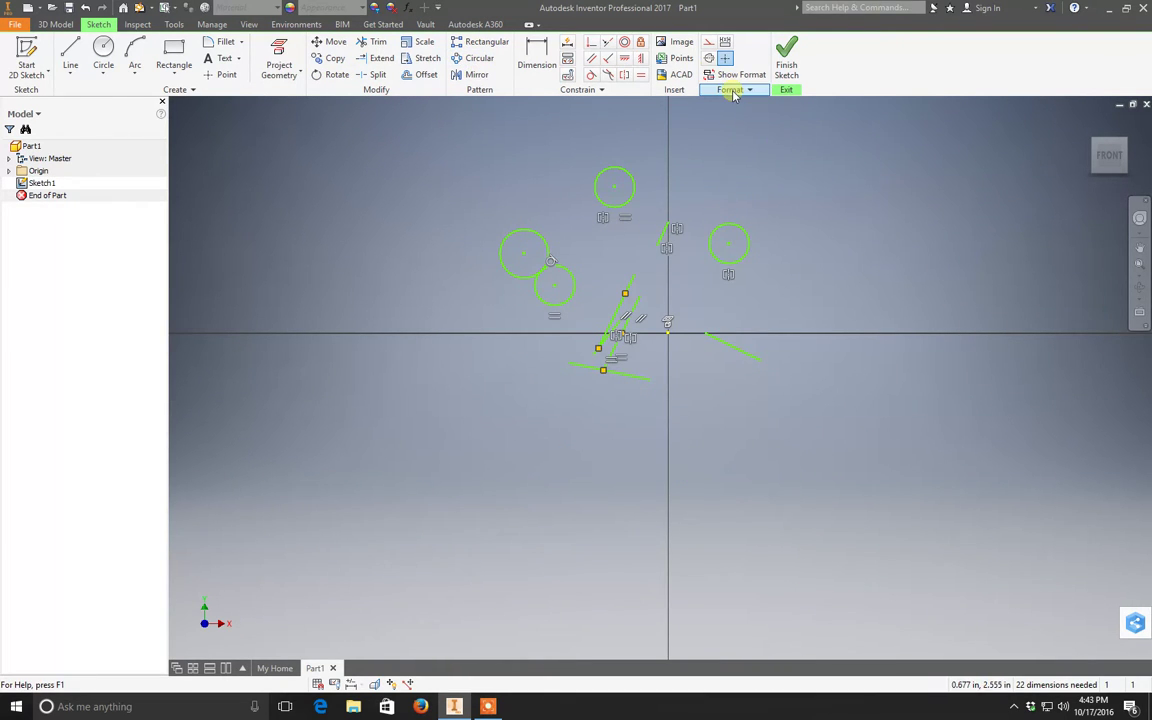
pyautogui.moveTo(638, 249); pyautogui.dragTo(576, 297, button='middle')
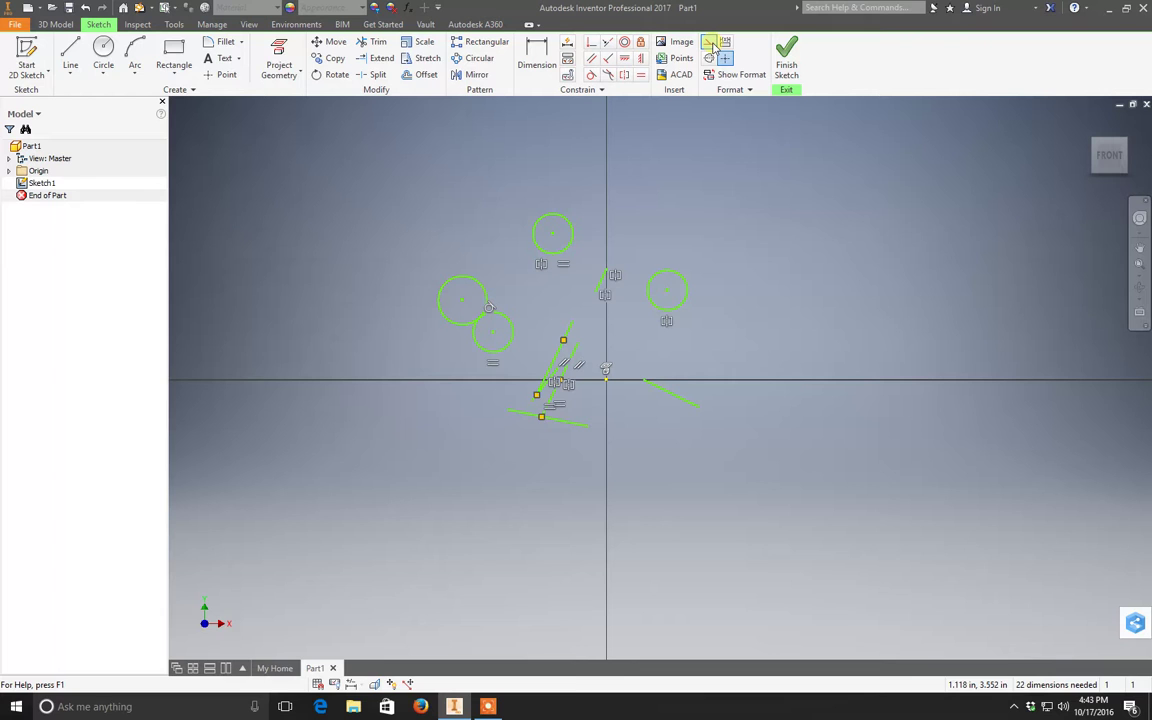
pyautogui.click(70, 55)
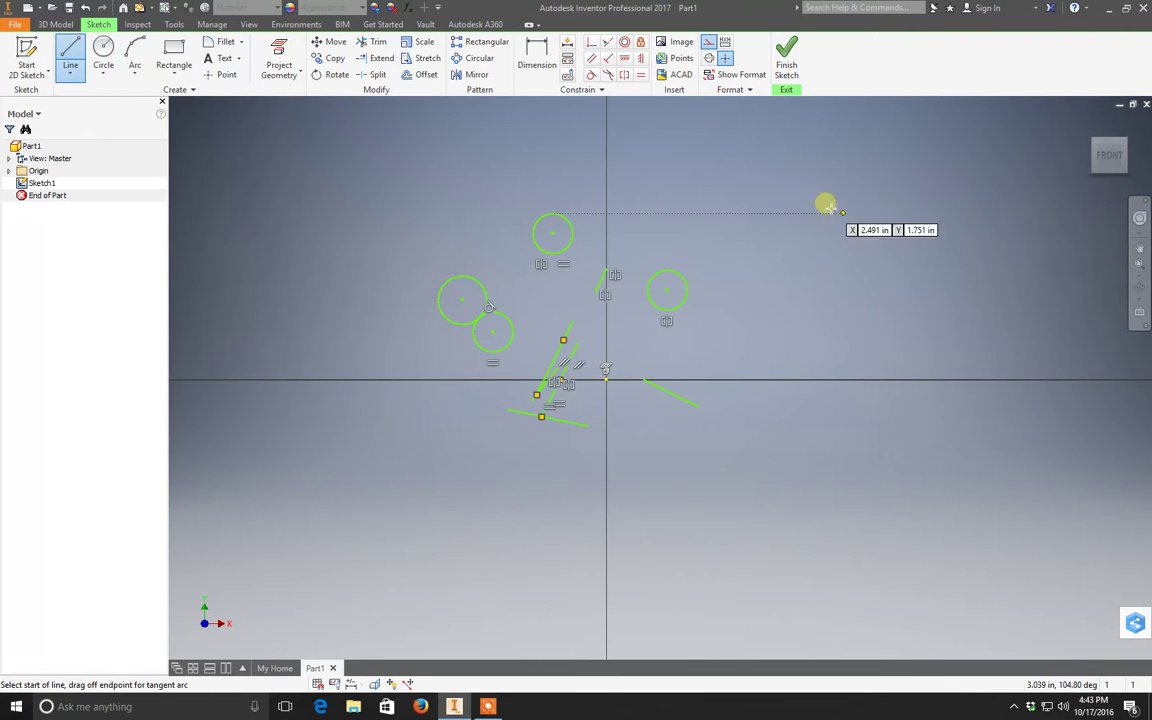
pyautogui.click(706, 155)
pyautogui.click(782, 191)
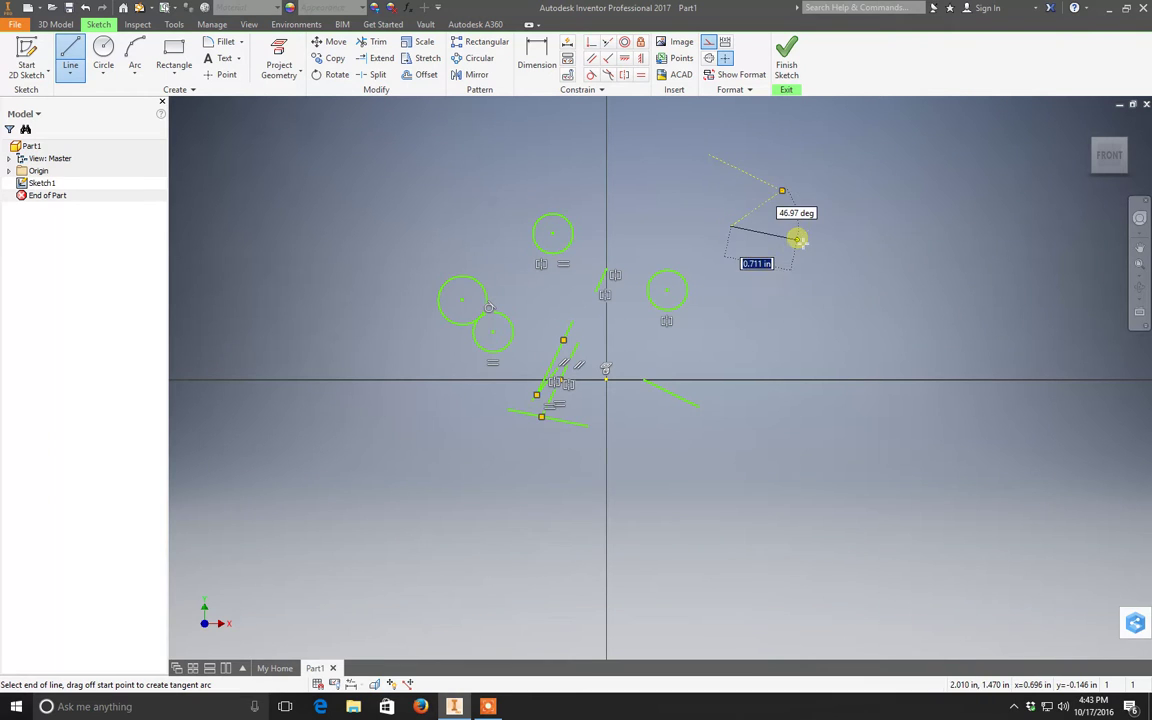
pyautogui.press('Escape')
pyautogui.press('Escape')
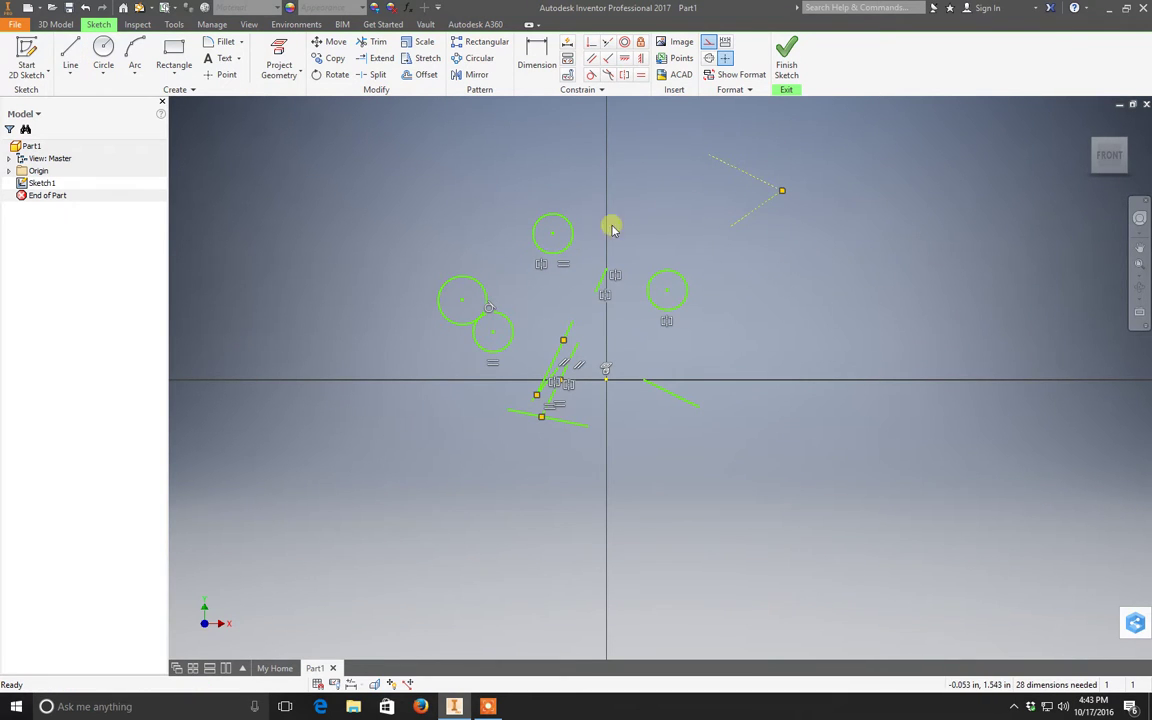
# Step: Convert the topmost circle to construction geometry
pyautogui.click(572, 237)
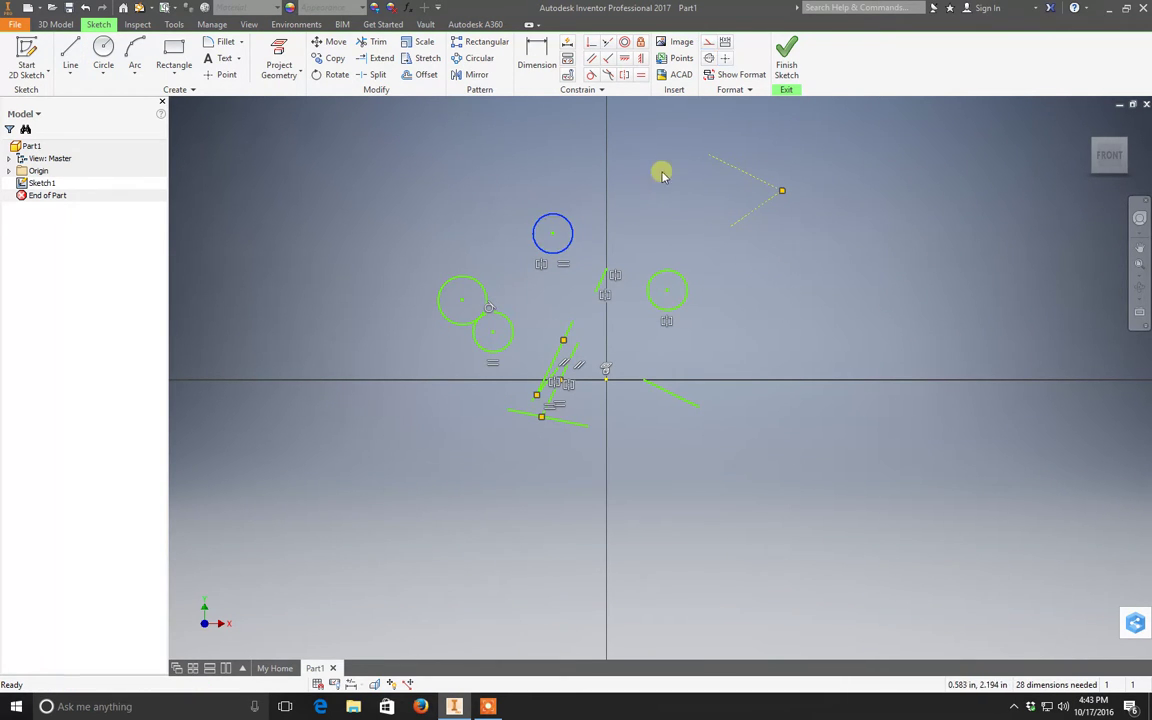
pyautogui.click(708, 43)
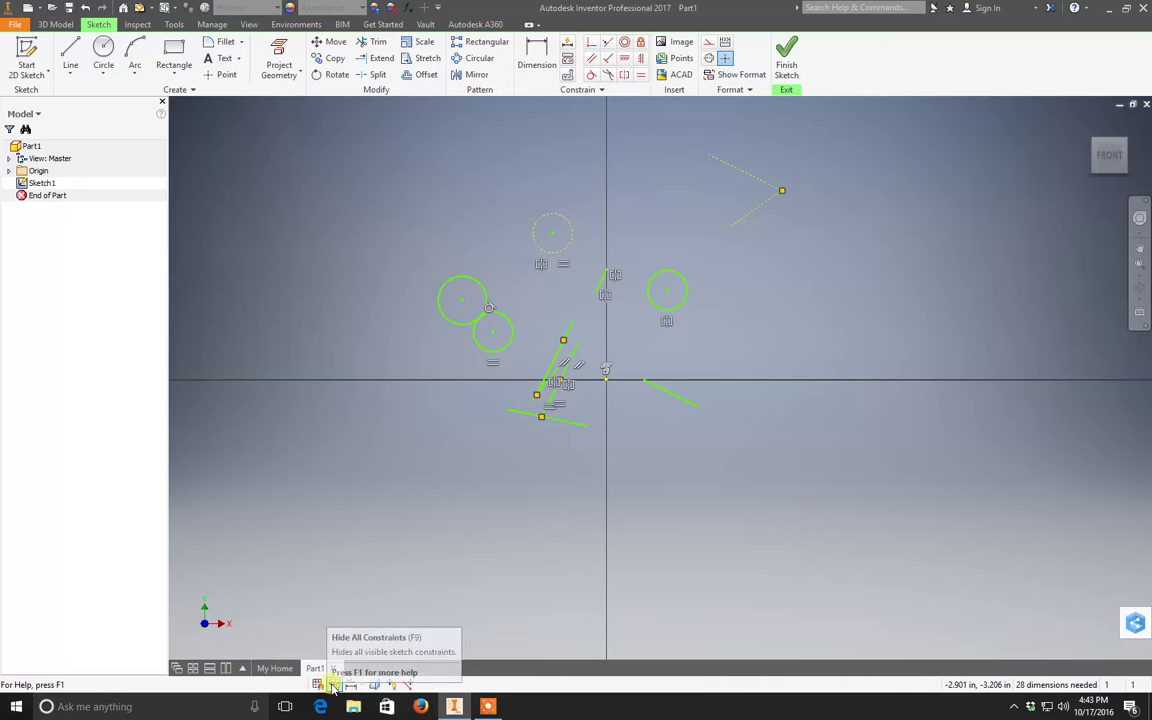
# Step: Toggle the visibility of all sketch constraints off, on and off again, leaving them hidden
pyautogui.click(333, 684)
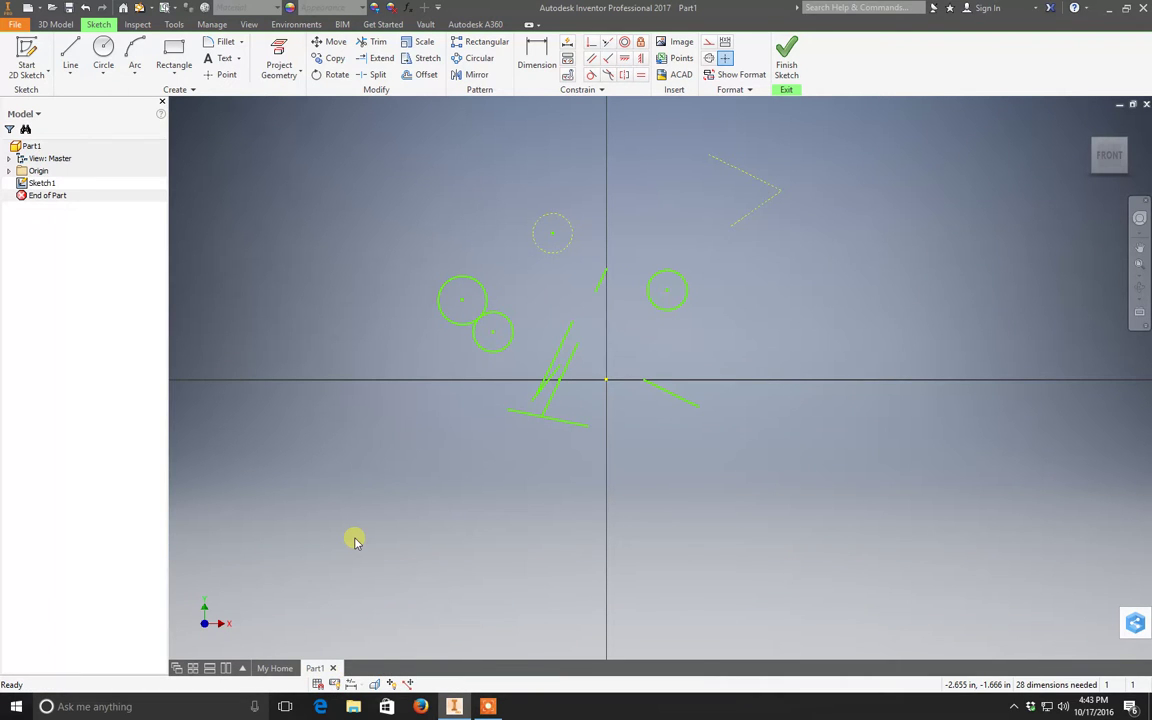
pyautogui.press('F8')
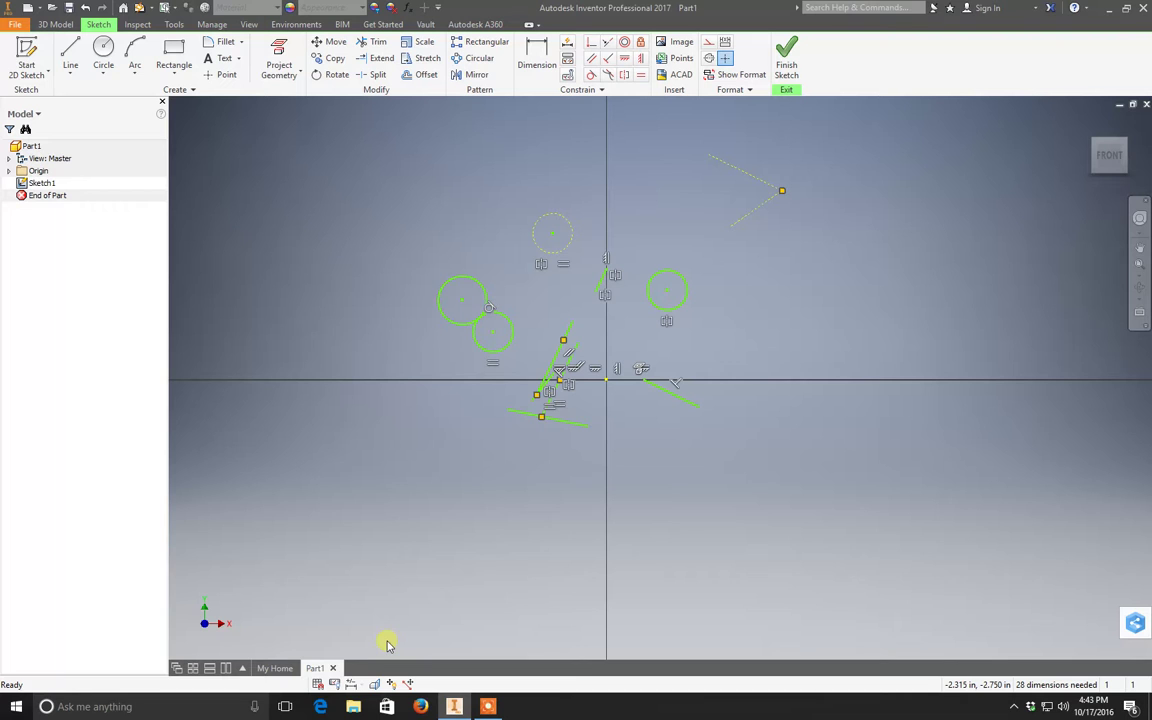
pyautogui.click(335, 685)
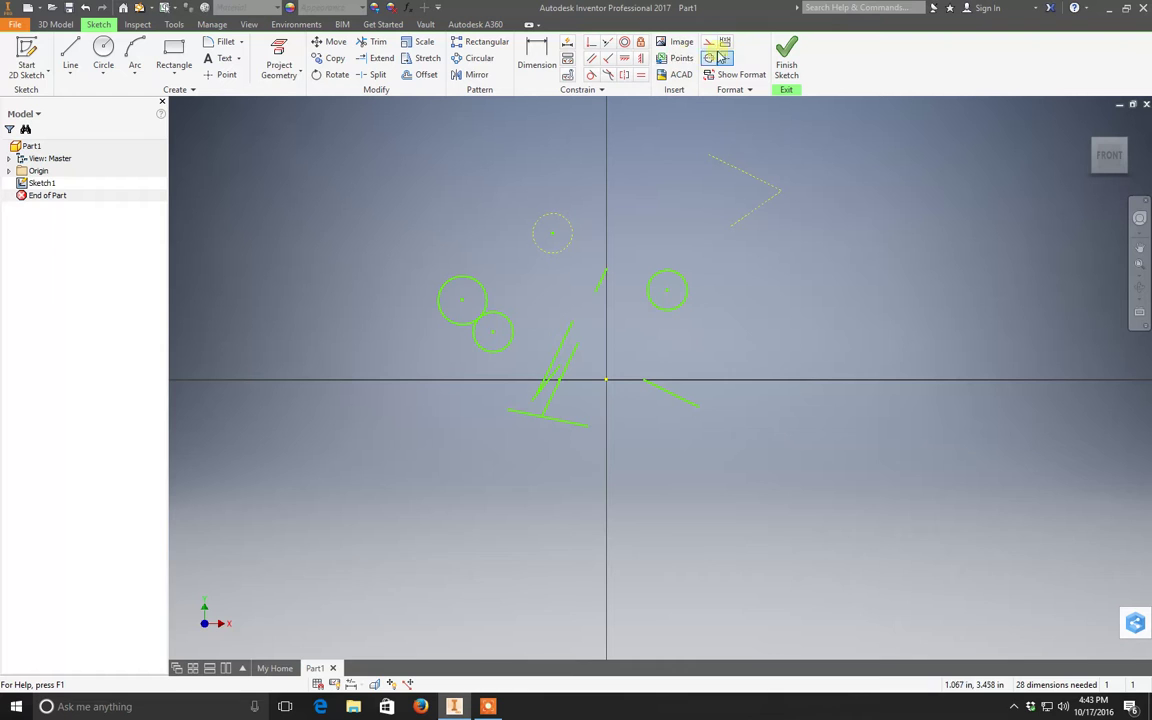
# Step: Convert the short slanted line touching the vertical axis to a centerline
pyautogui.click(603, 282)
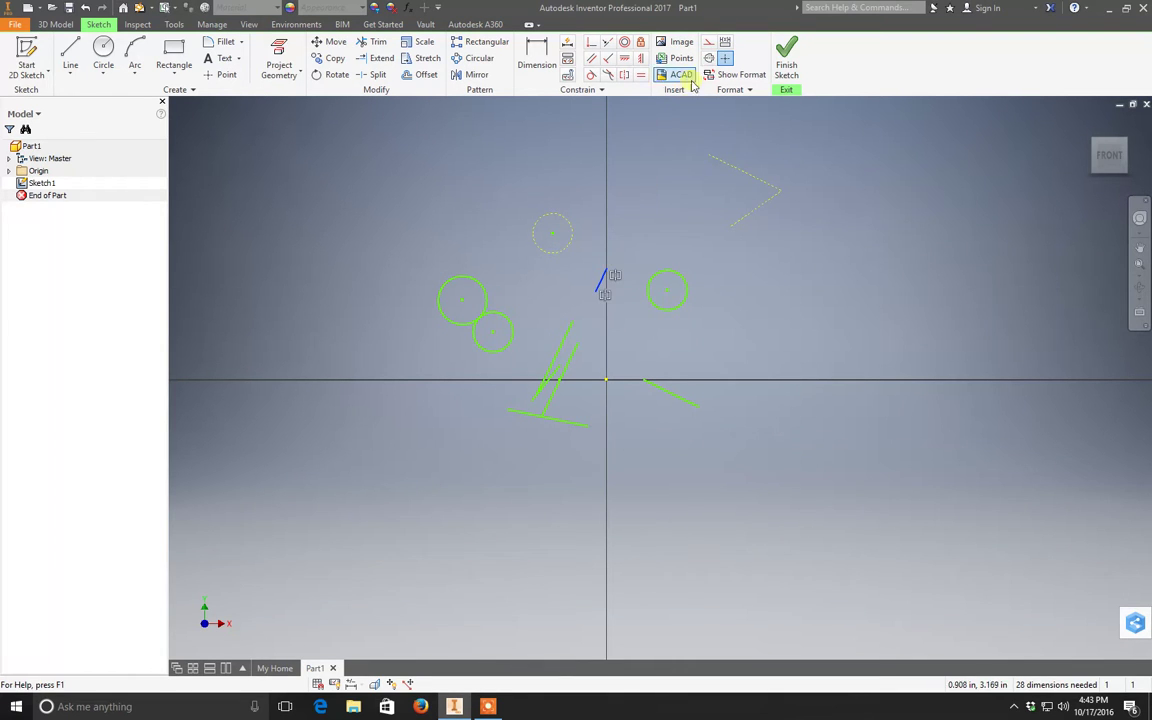
pyautogui.click(709, 60)
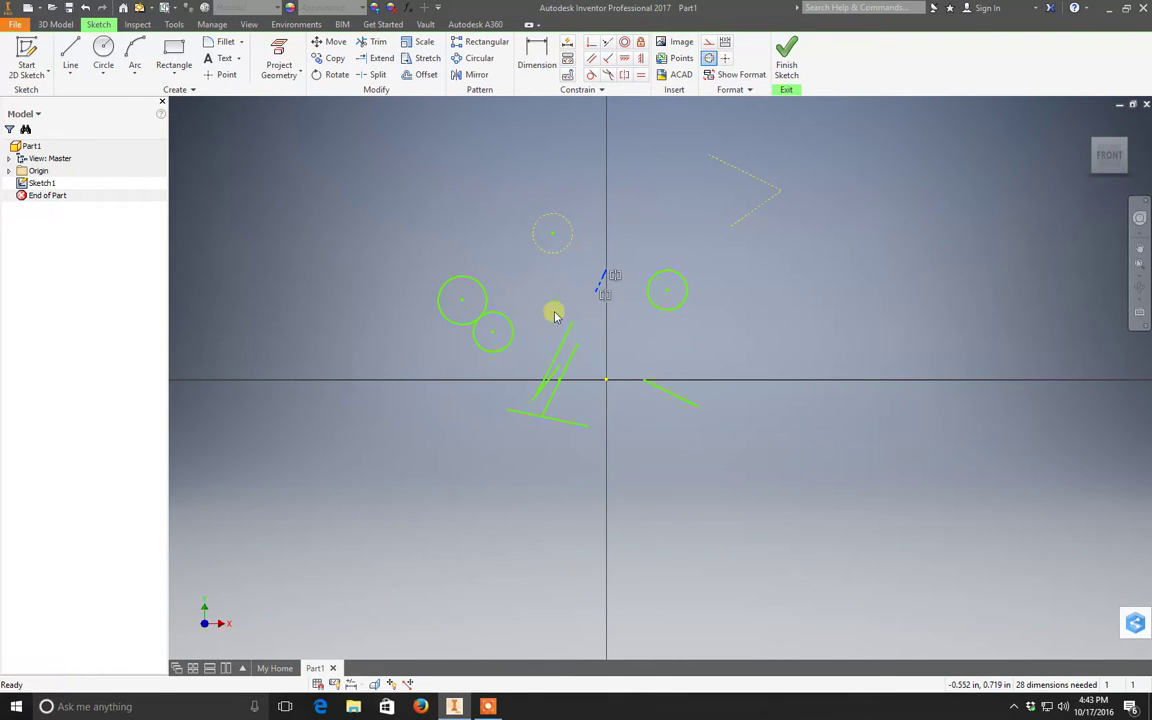
pyautogui.click(654, 188)
# Step: Place a center point above the sketch geometry at about X 0.3 in, Y 2.3 in
pyautogui.click(222, 74)
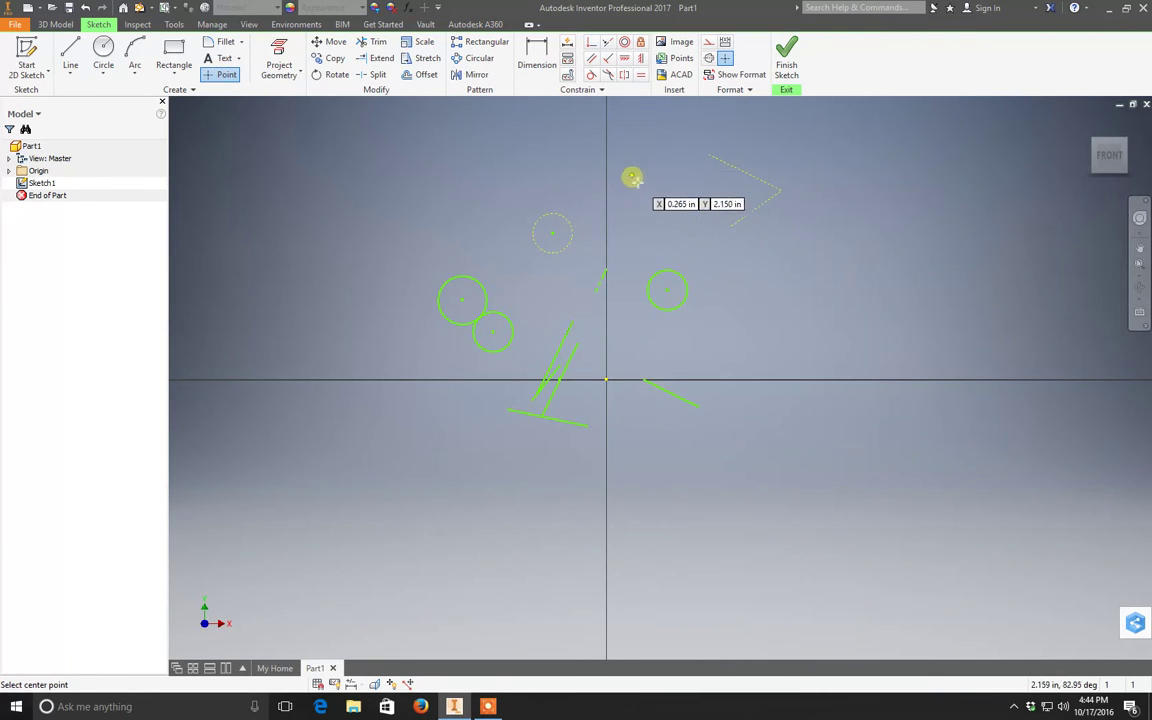
pyautogui.scroll(3, 648, 172)
pyautogui.moveTo(635, 160); pyautogui.dragTo(630, 213, button='middle')
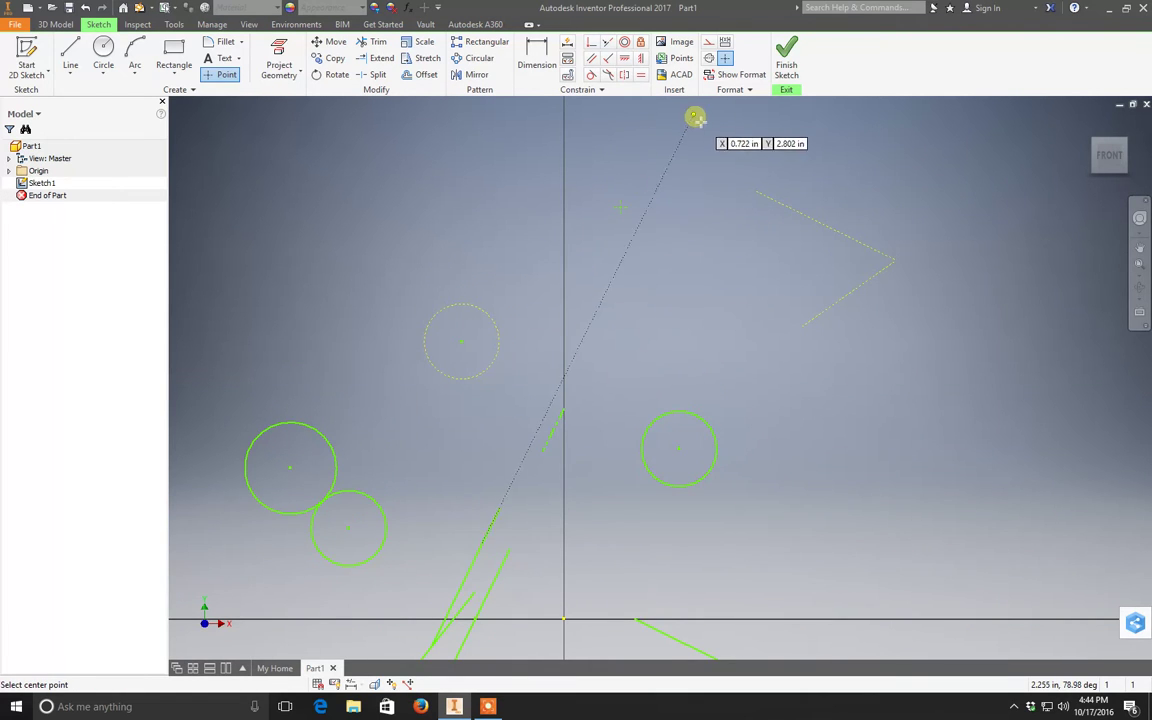
pyautogui.press('Escape')
# Step: Switch the placed center point to a regular sketch point and back to a center point
pyautogui.click(620, 207)
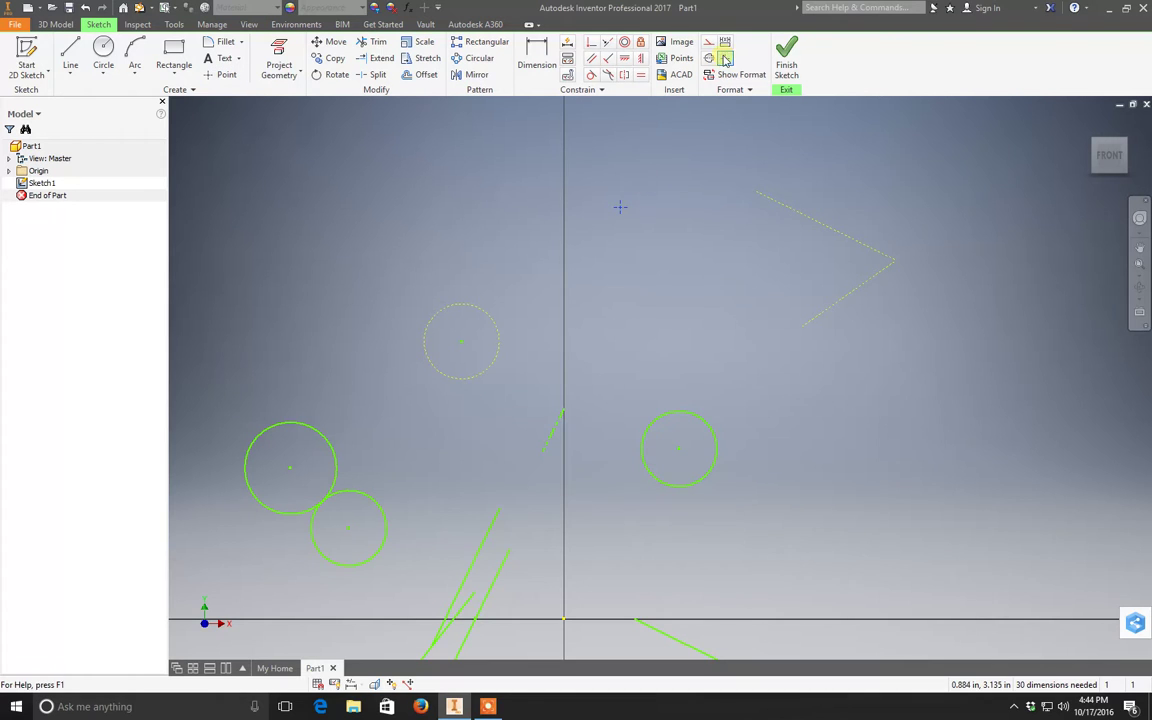
pyautogui.click(727, 59)
pyautogui.click(609, 206)
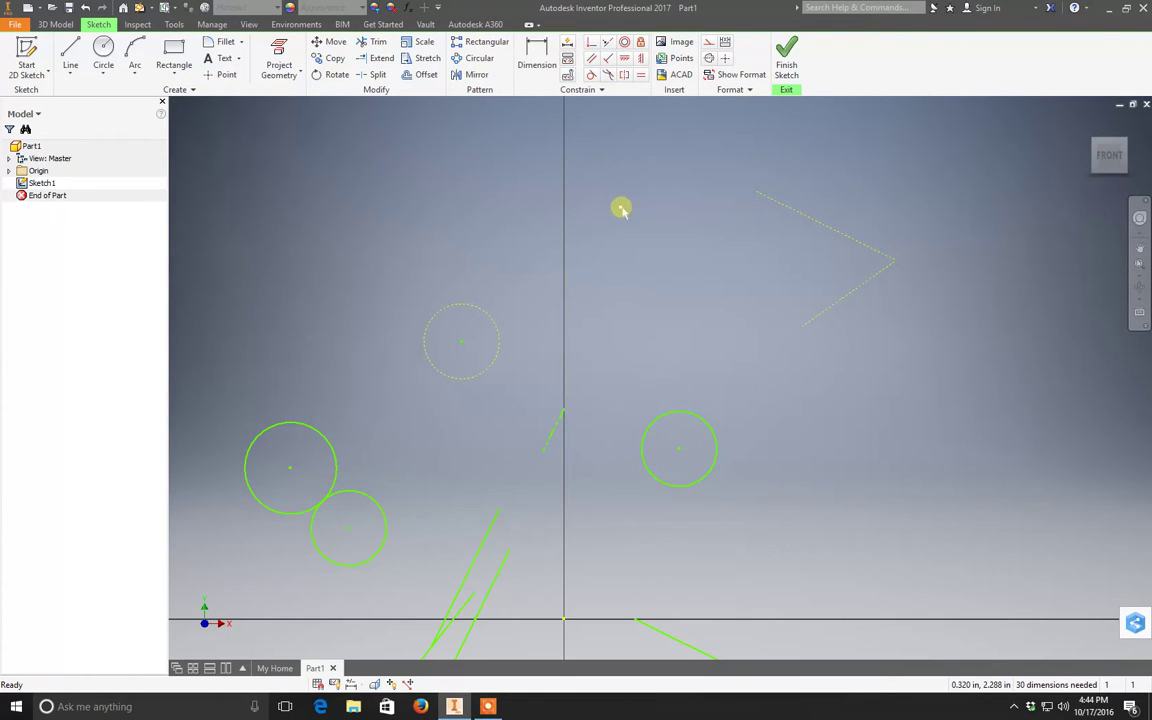
pyautogui.click(727, 59)
pyautogui.click(673, 222)
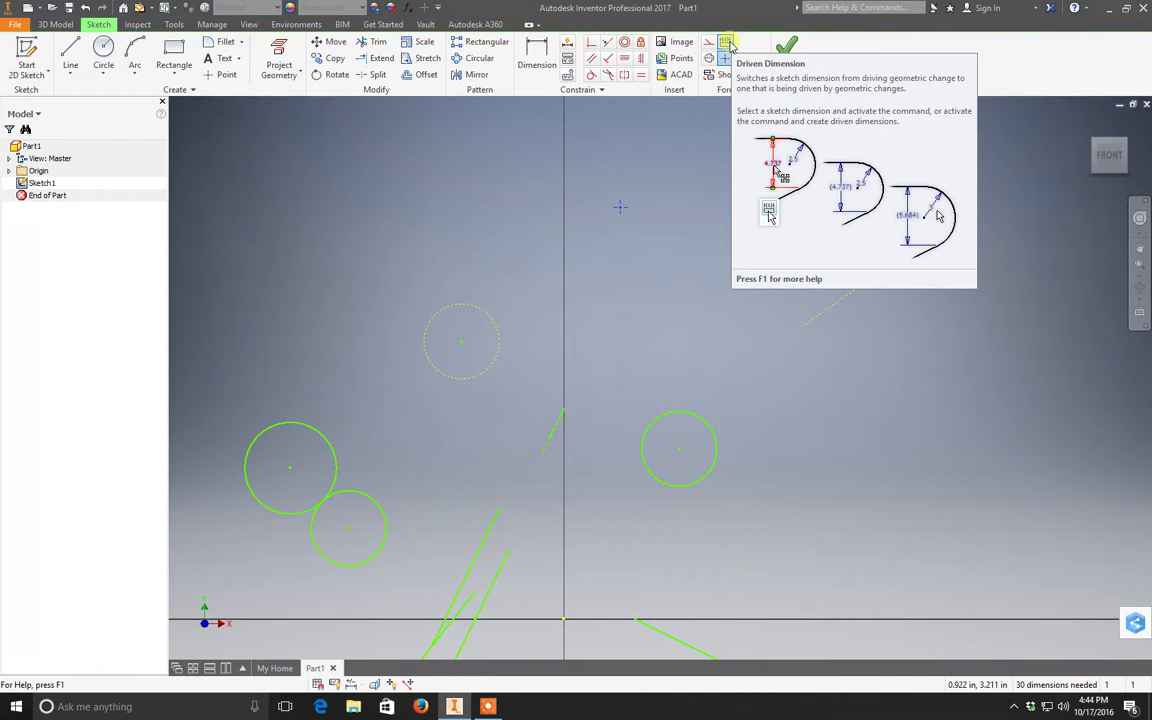
pyautogui.scroll(-3, 656, 342)
pyautogui.moveTo(656, 342); pyautogui.dragTo(708, 282, button='middle')
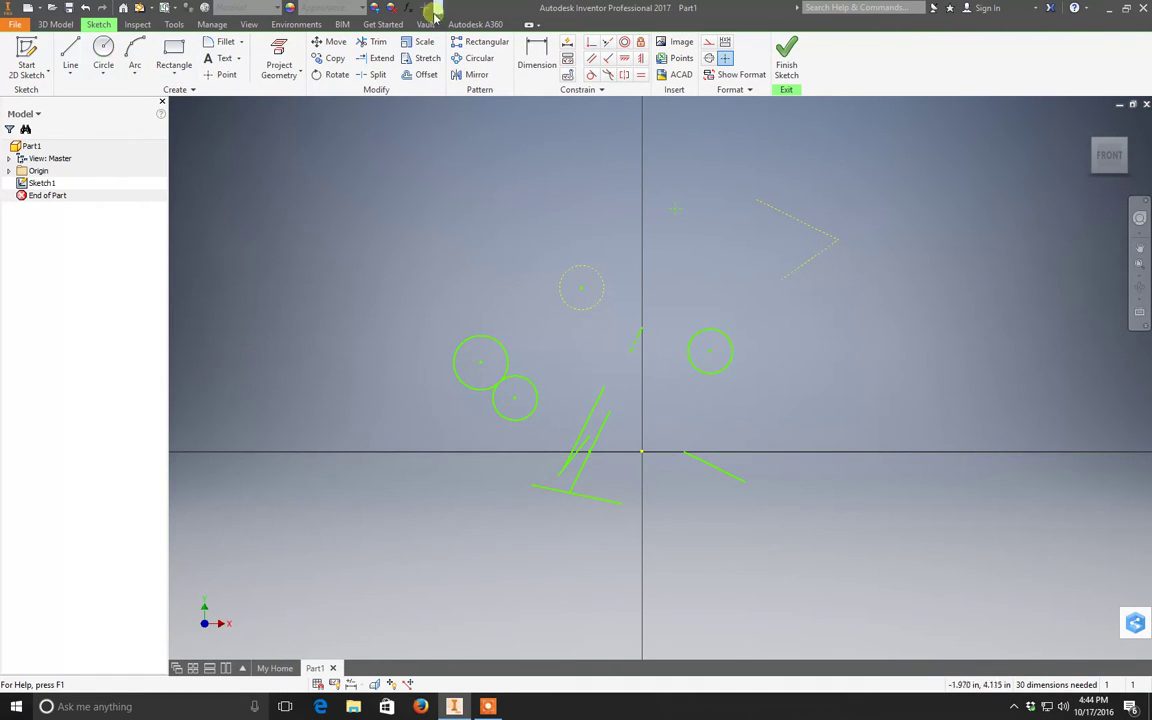
# Step: Add a diameter dimension between the slanted centerline and the center of the solid circle beyond the vertical axis, keeping the default value
pyautogui.click(537, 57)
pyautogui.scroll(-2, 681, 283)
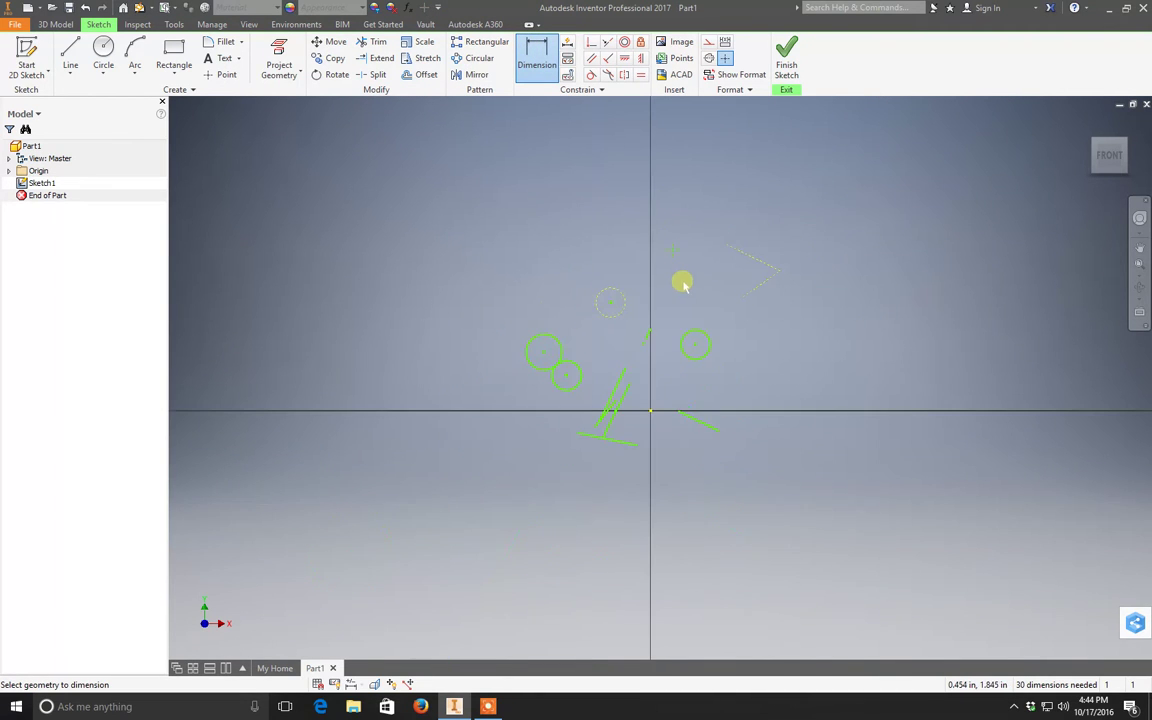
pyautogui.click(695, 343)
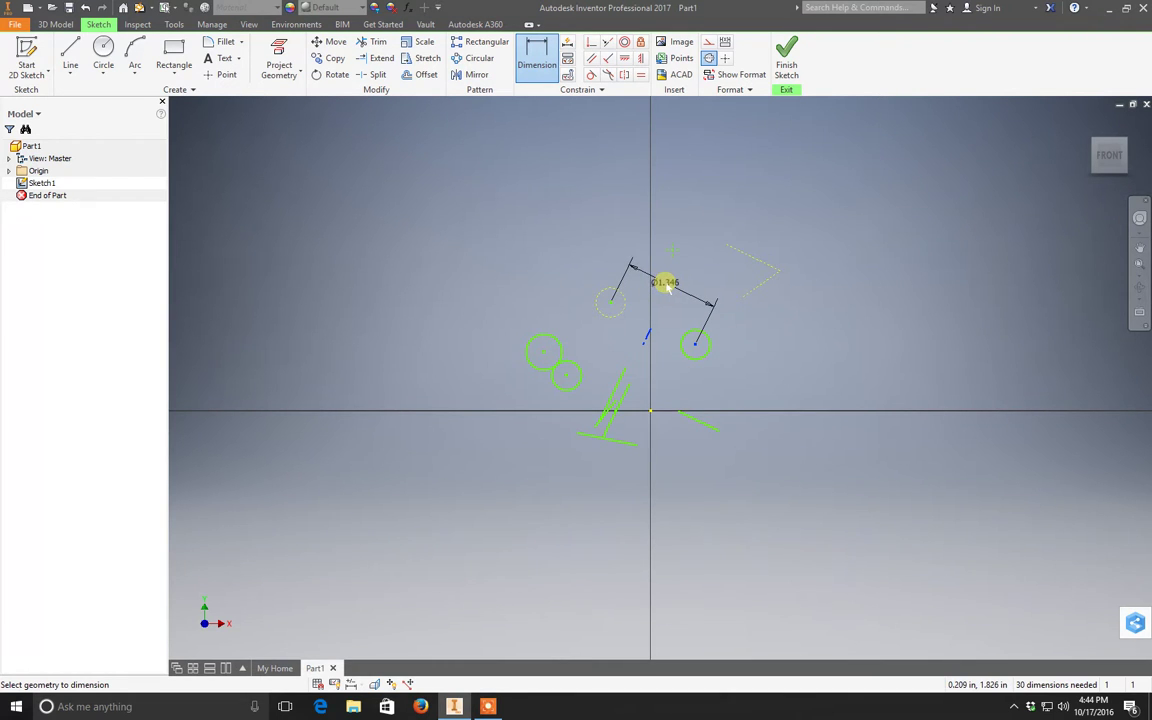
pyautogui.click(668, 283)
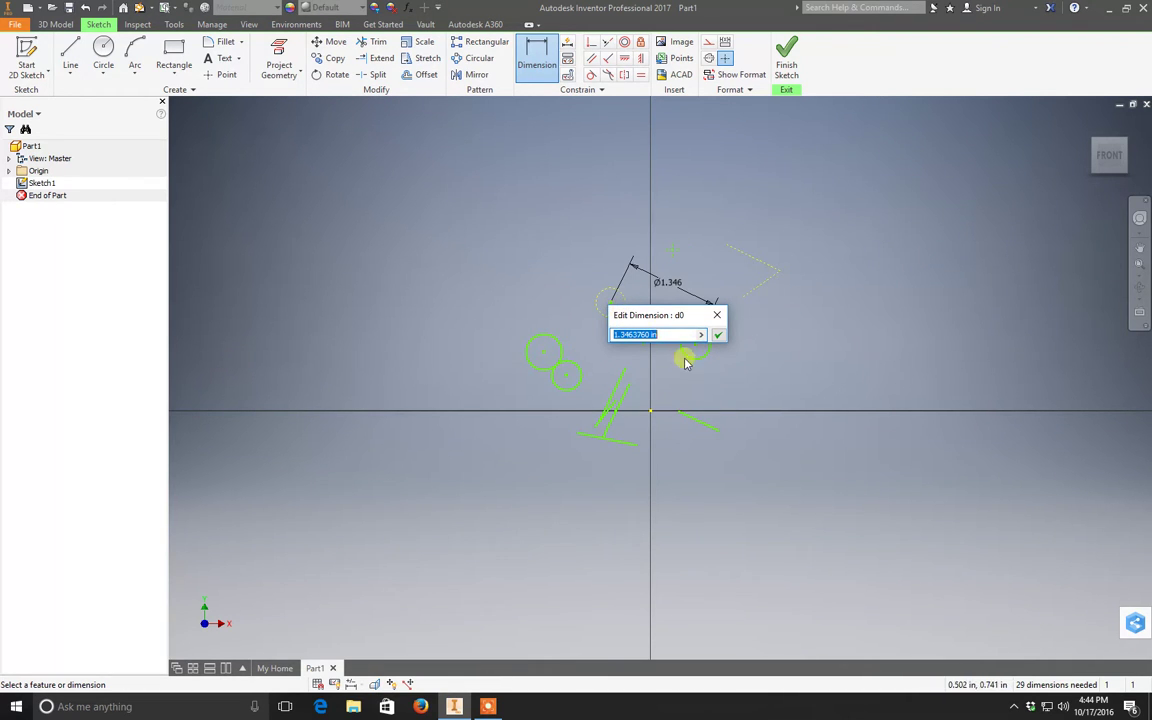
pyautogui.click(719, 340)
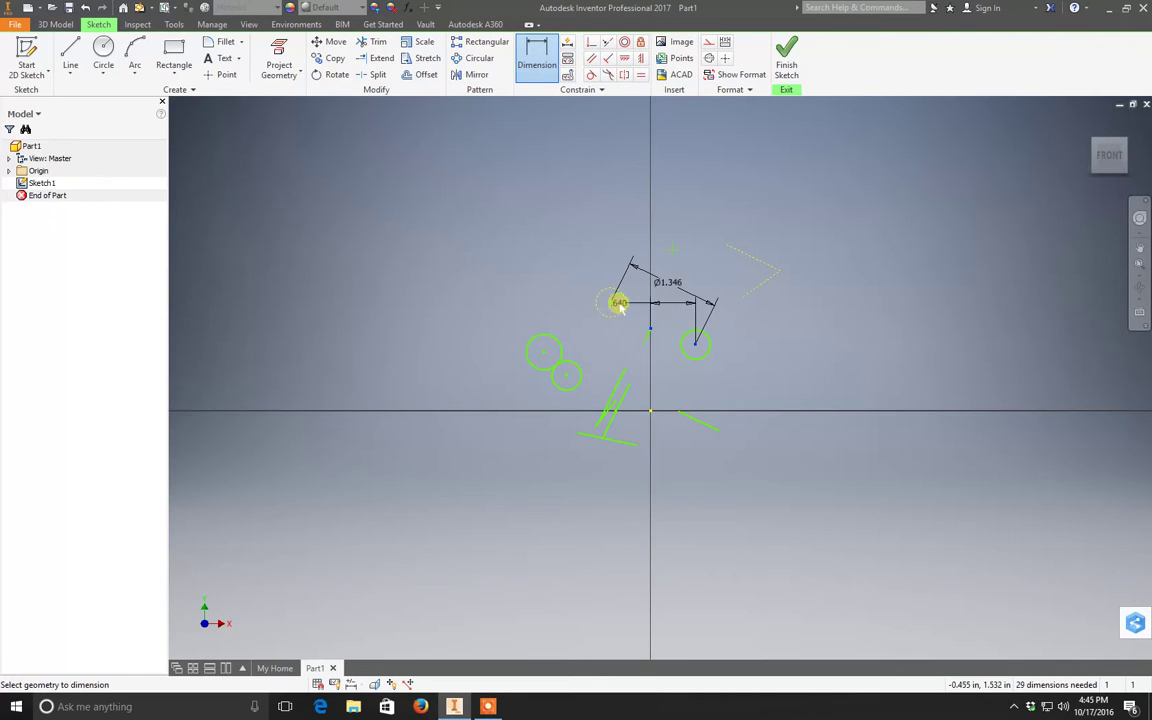
# Step: Dimension the horizontal distance between the centers of the dashed construction circle and the solid circle across the vertical axis, accepting the default value
pyautogui.press('Escape')
pyautogui.click(537, 55)
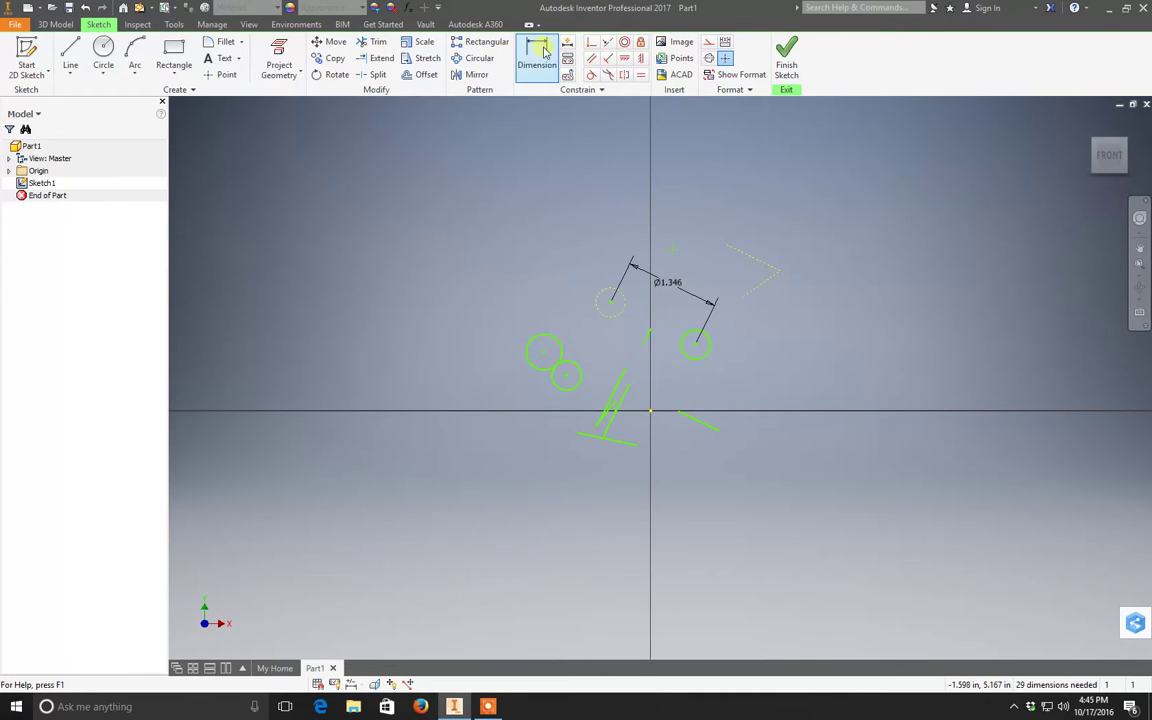
pyautogui.click(612, 304)
pyautogui.click(699, 347)
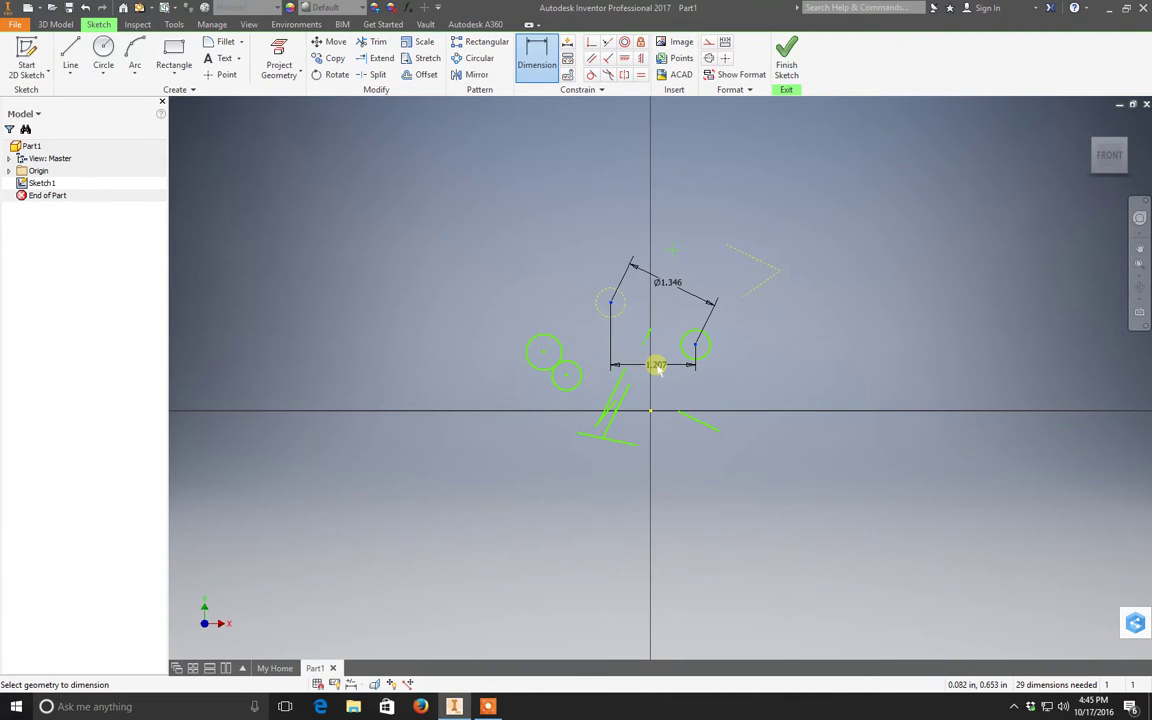
pyautogui.click(657, 368)
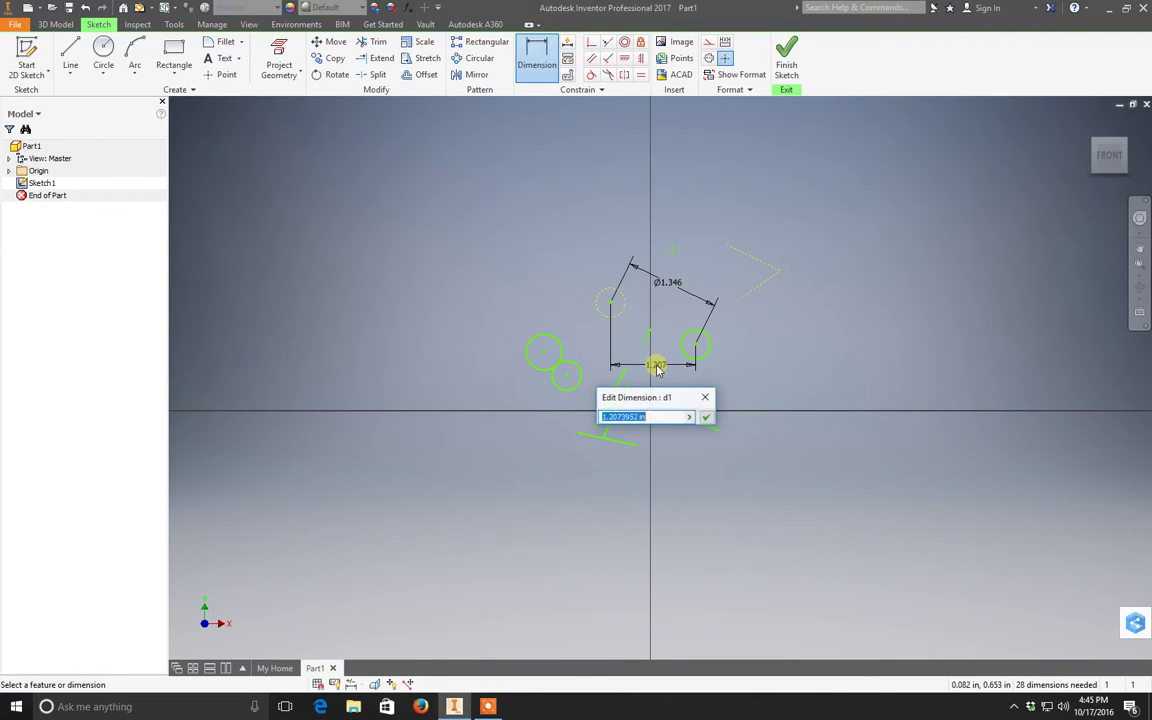
pyautogui.click(707, 418)
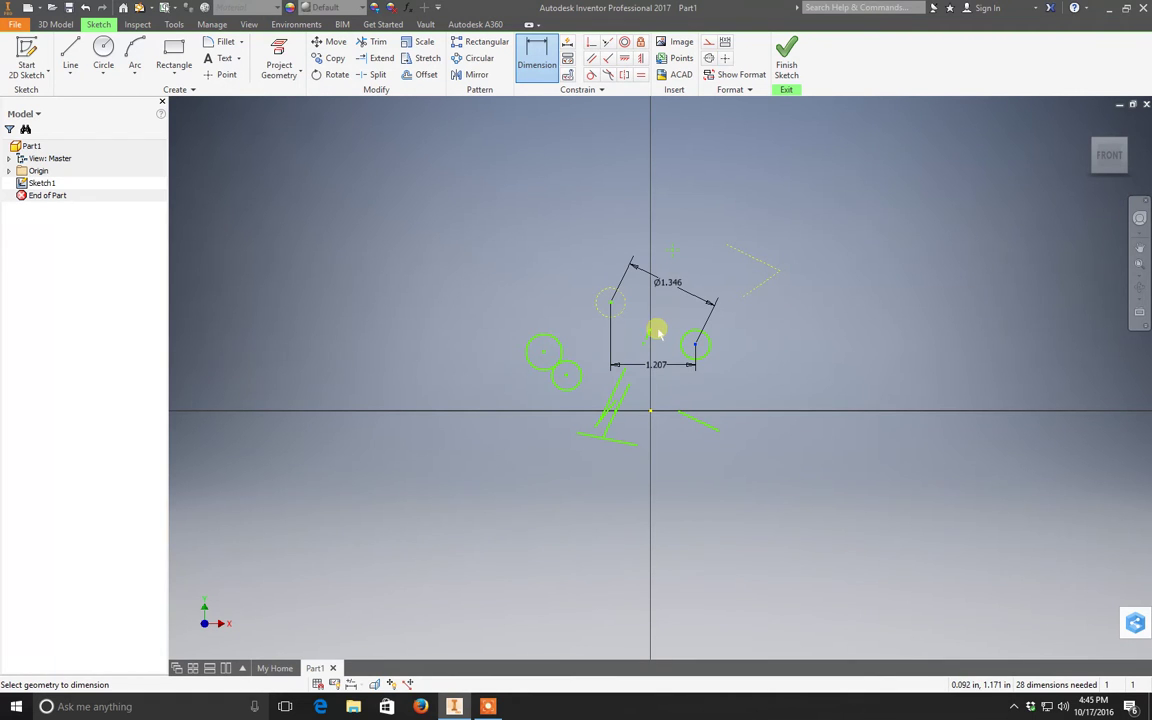
# Step: Try to add a second horizontal dimension between the same two circle centers, placed above the geometry
pyautogui.click(611, 304)
pyautogui.click(610, 217)
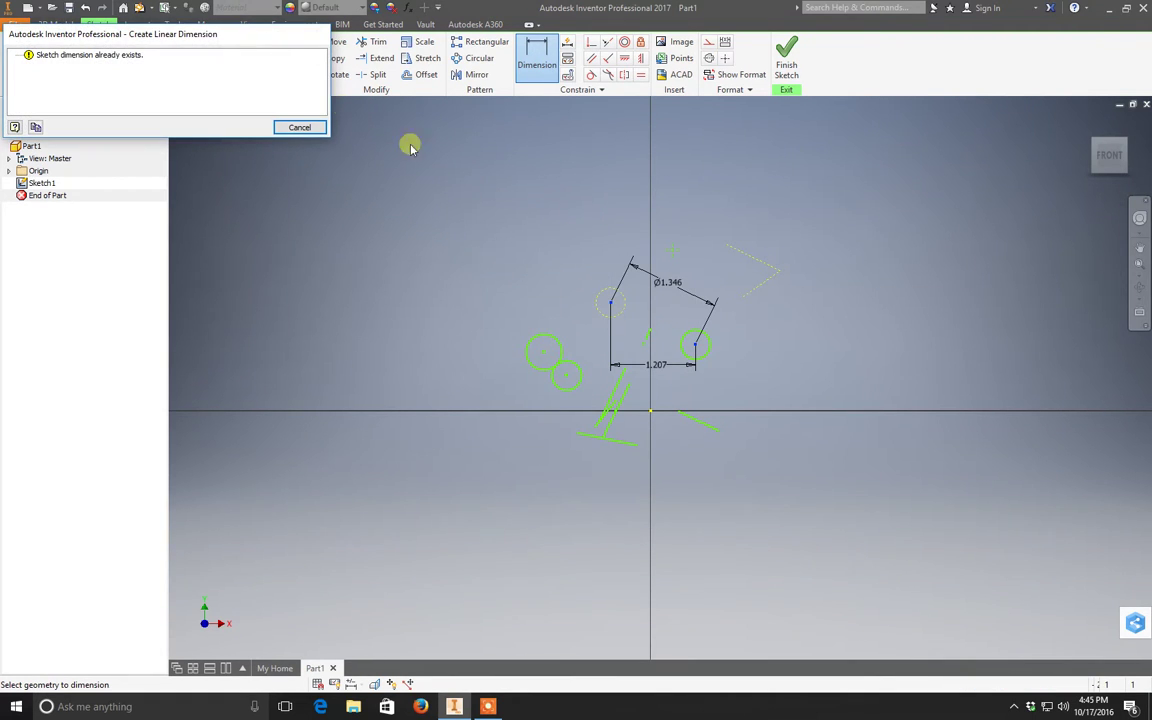
pyautogui.click(313, 131)
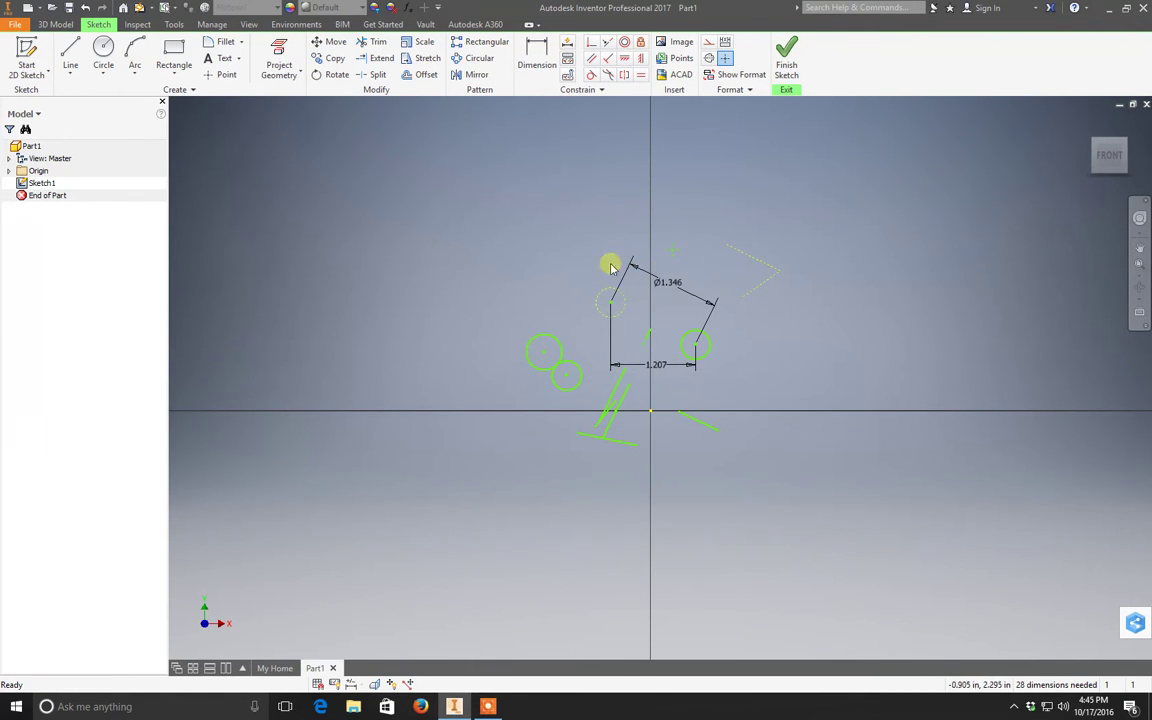
# Step: Undo the horizontal dimension between the two circle centers
pyautogui.click(680, 287)
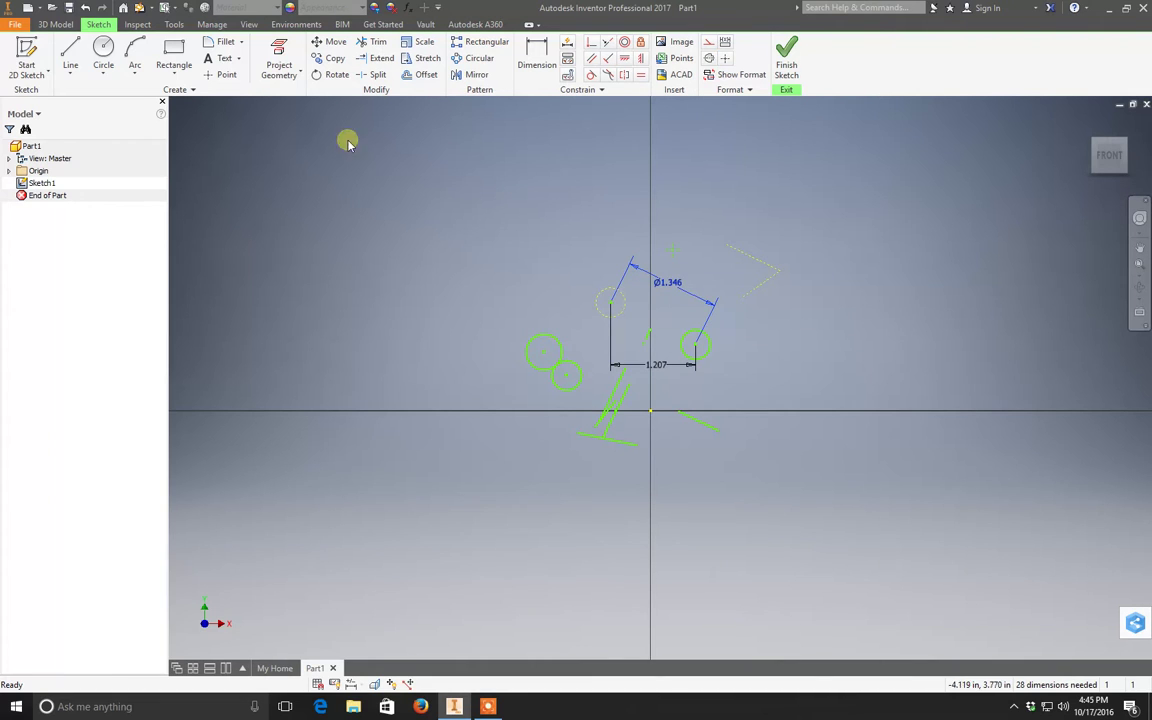
pyautogui.click(88, 9)
pyautogui.click(88, 9)
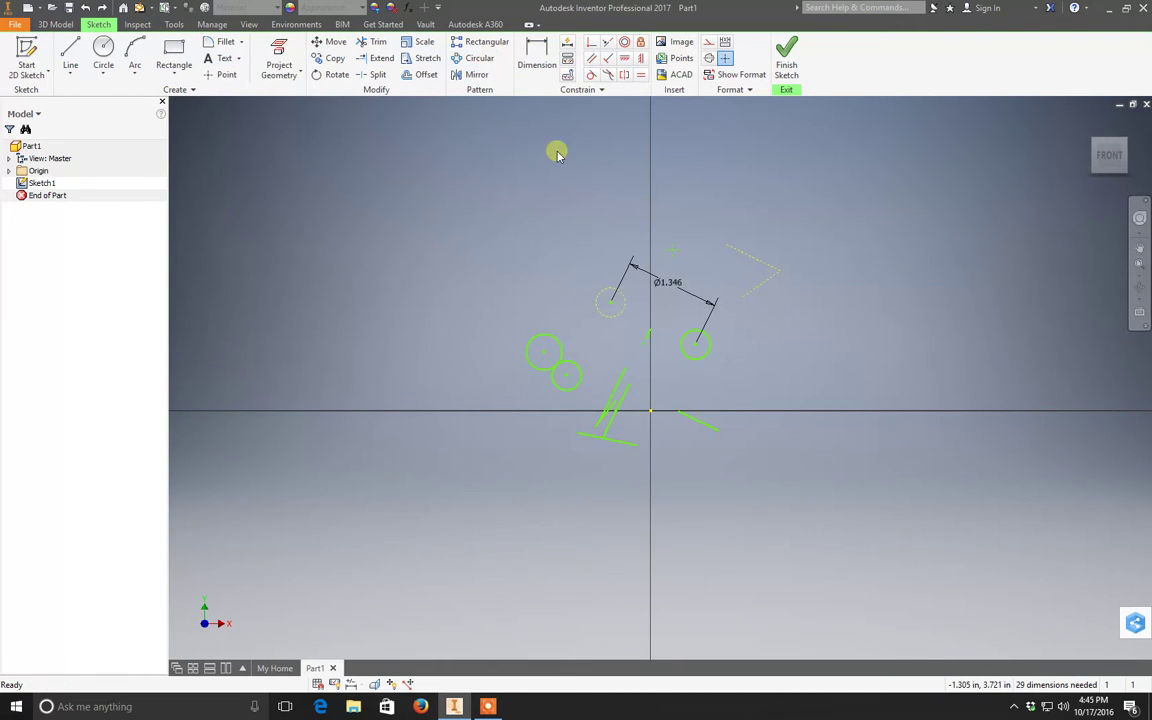
# Step: Draw a center-point circle well above and to the left of the existing sketch geometry
pyautogui.click(103, 52)
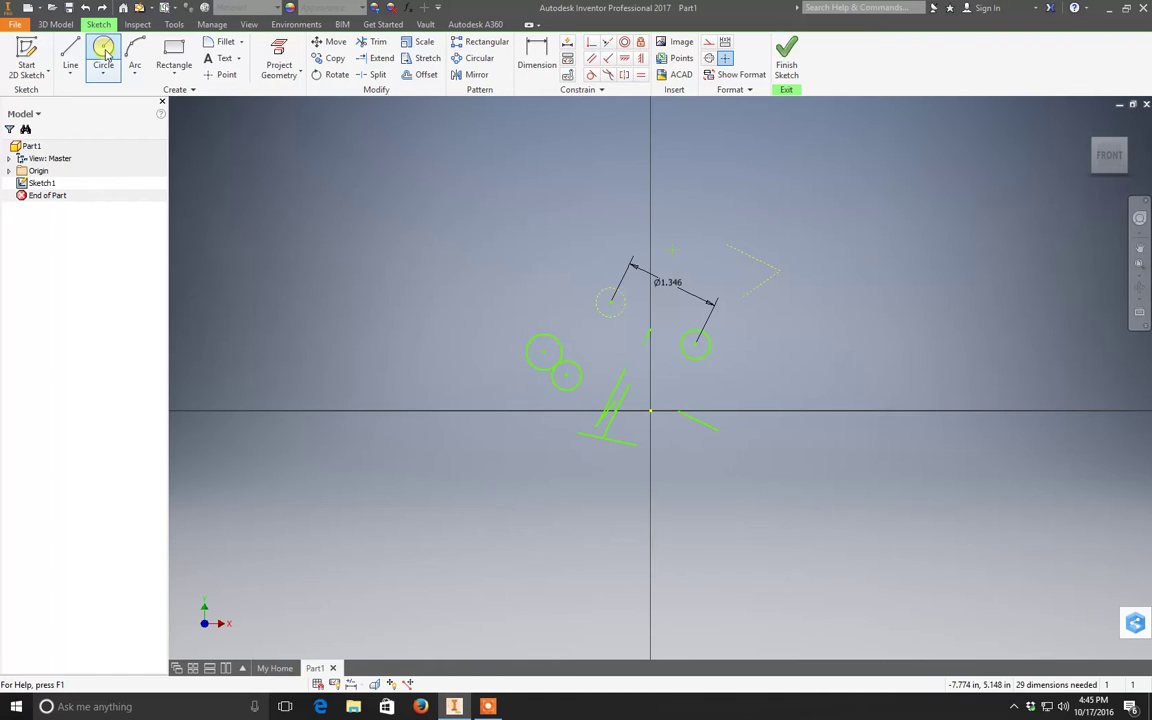
pyautogui.click(289, 183)
pyautogui.click(302, 165)
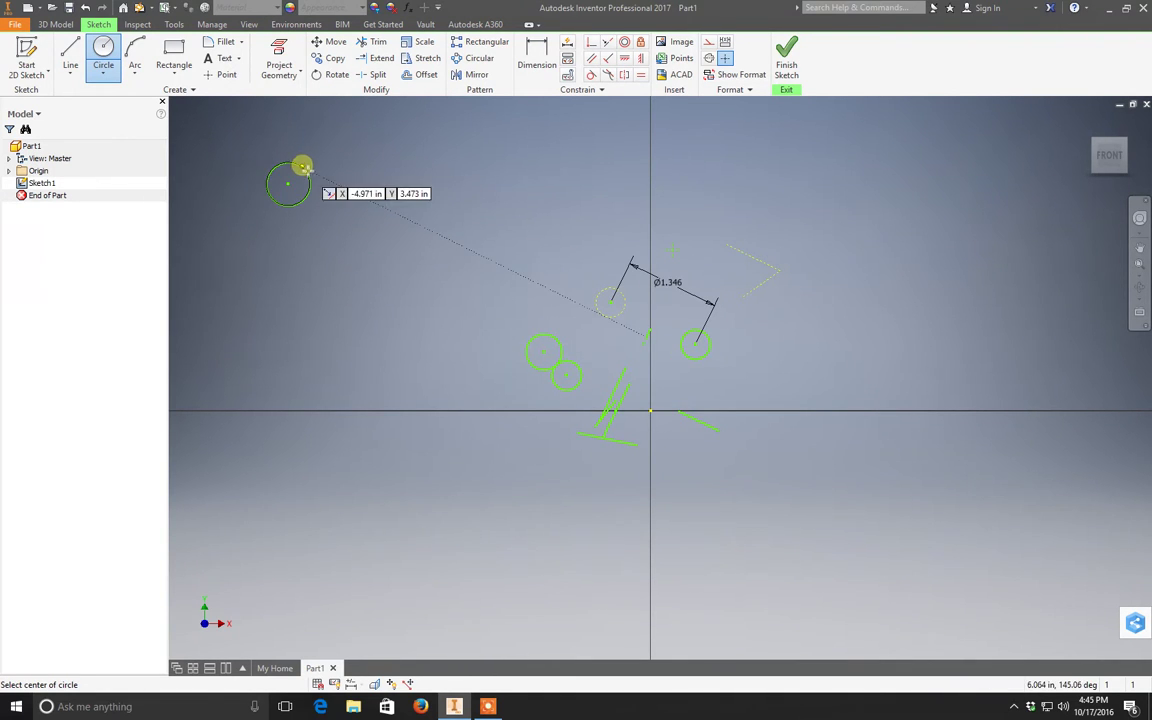
pyautogui.press('Escape')
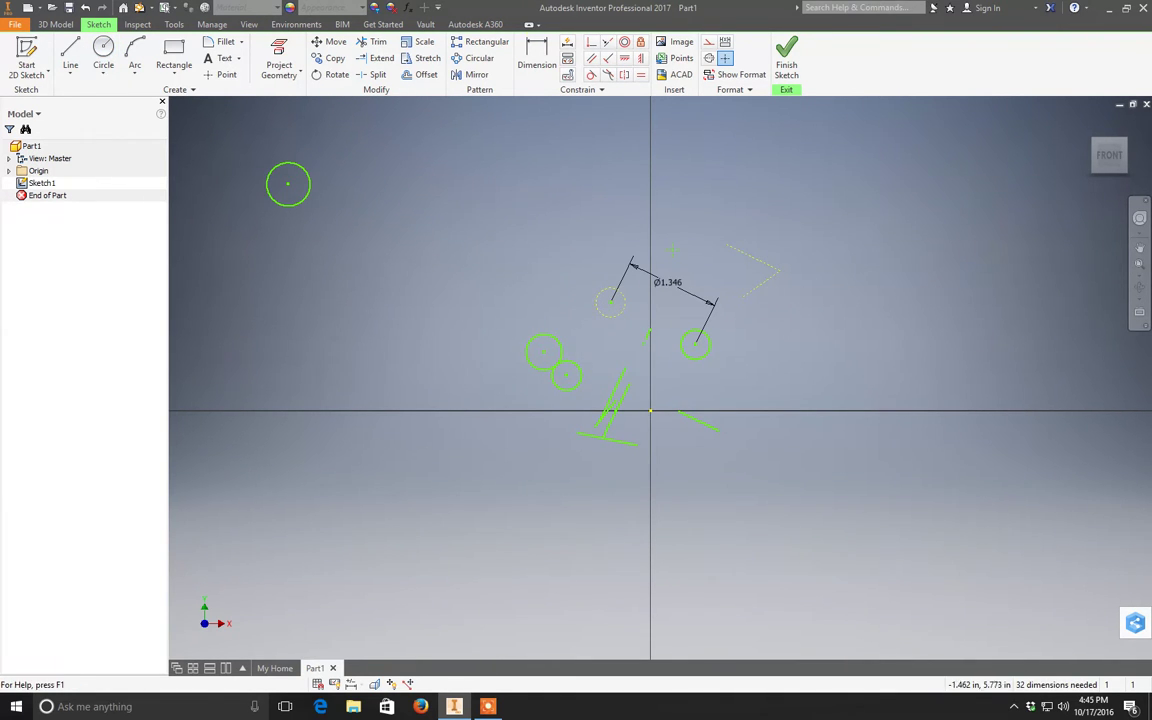
# Step: Set up a rectangular pattern of the new circle along the slanted line right of the origin and the lower of the two parallel lines
pyautogui.click(487, 45)
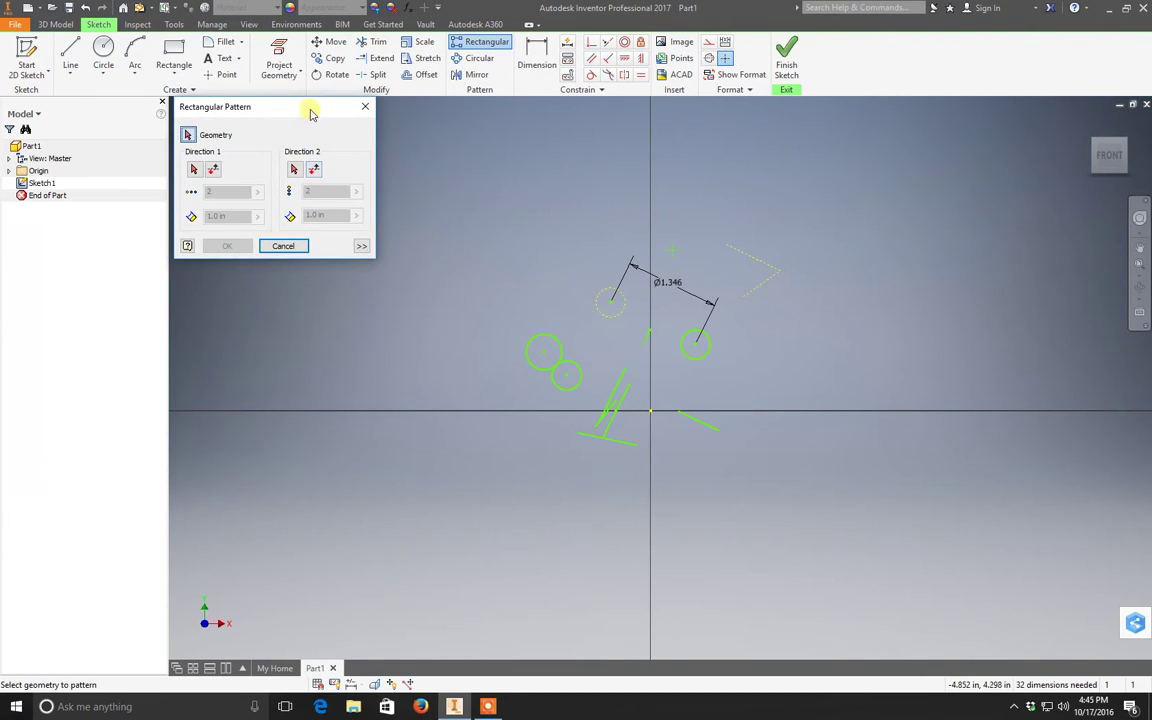
pyautogui.moveTo(309, 108); pyautogui.dragTo(380, 280)
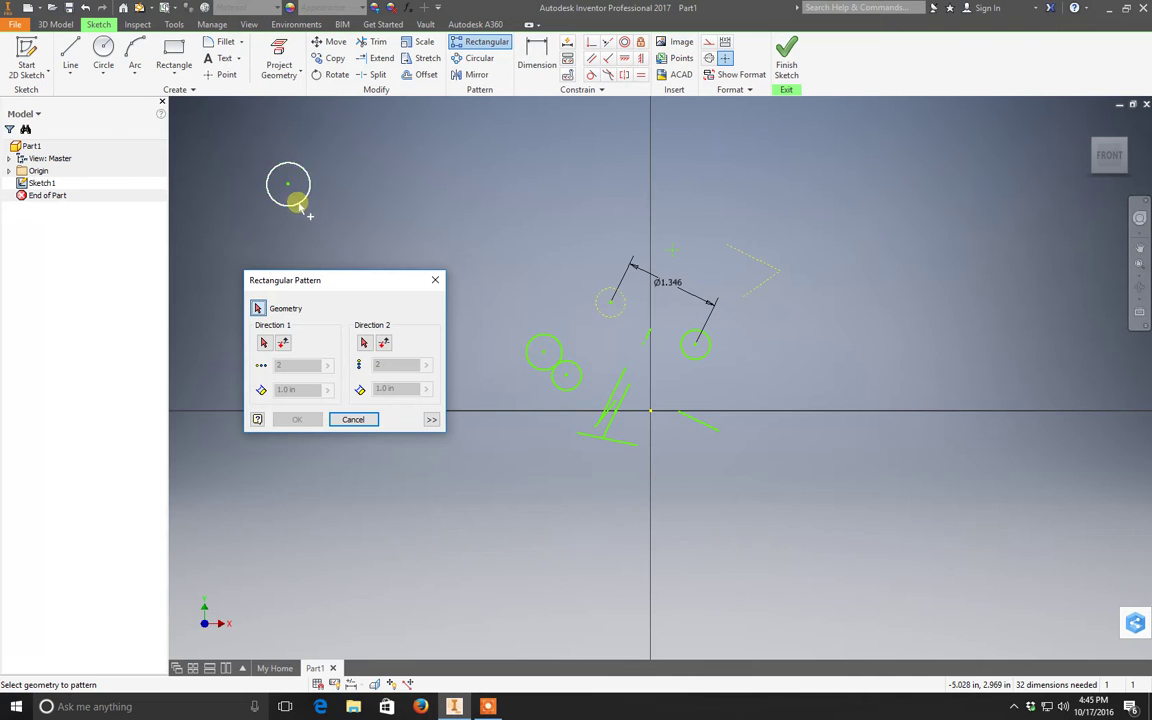
pyautogui.click(297, 207)
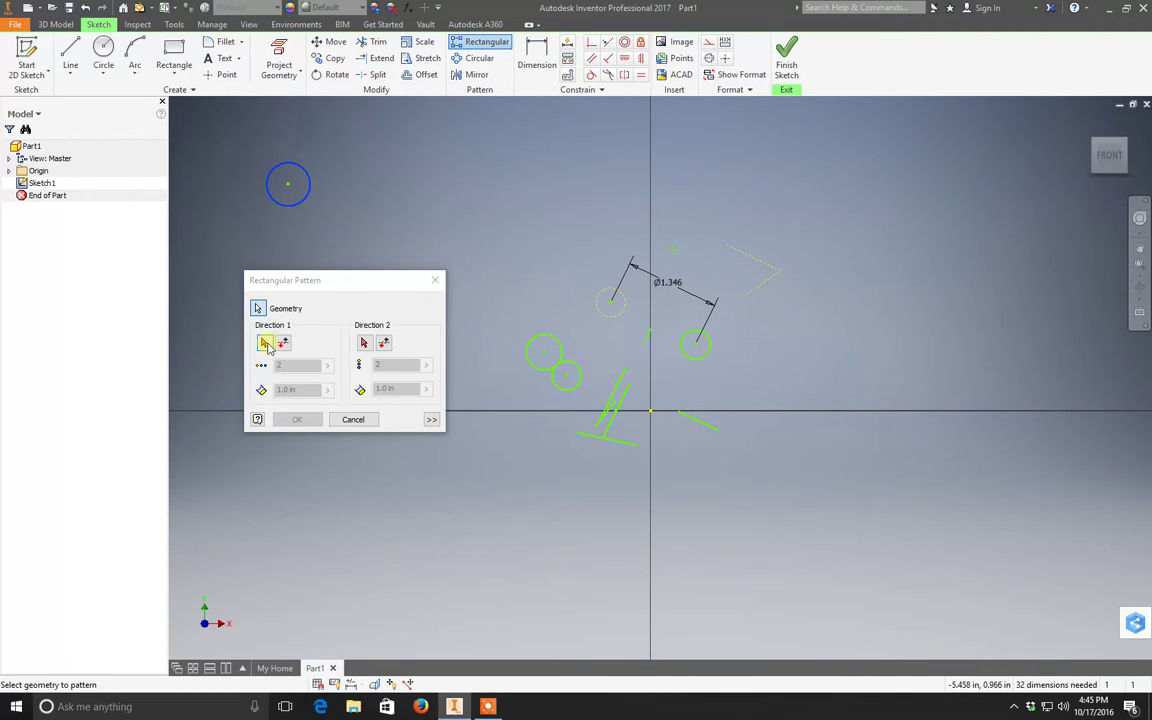
pyautogui.click(266, 344)
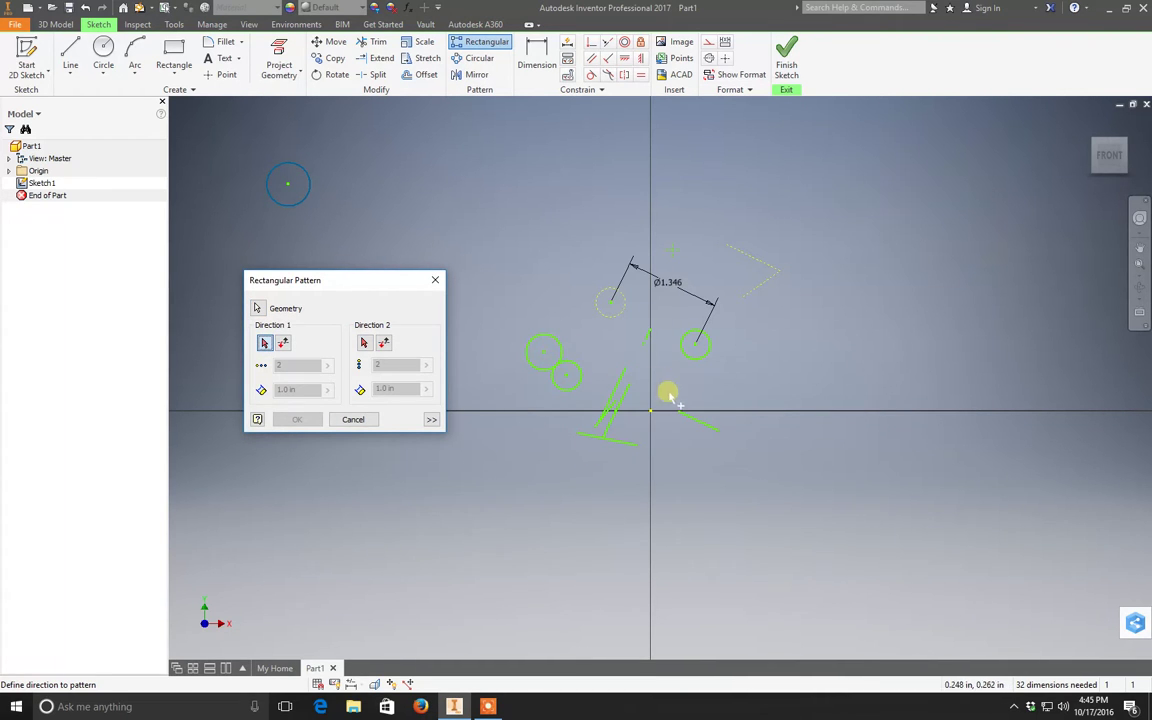
pyautogui.click(704, 426)
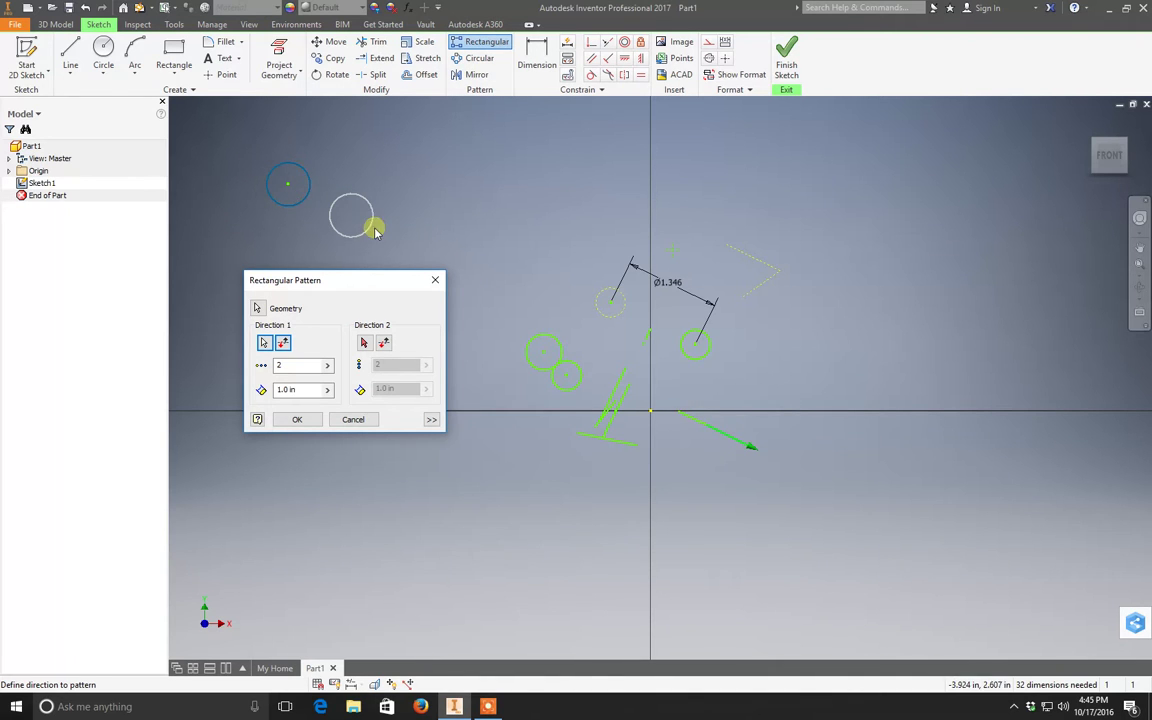
pyautogui.click(368, 342)
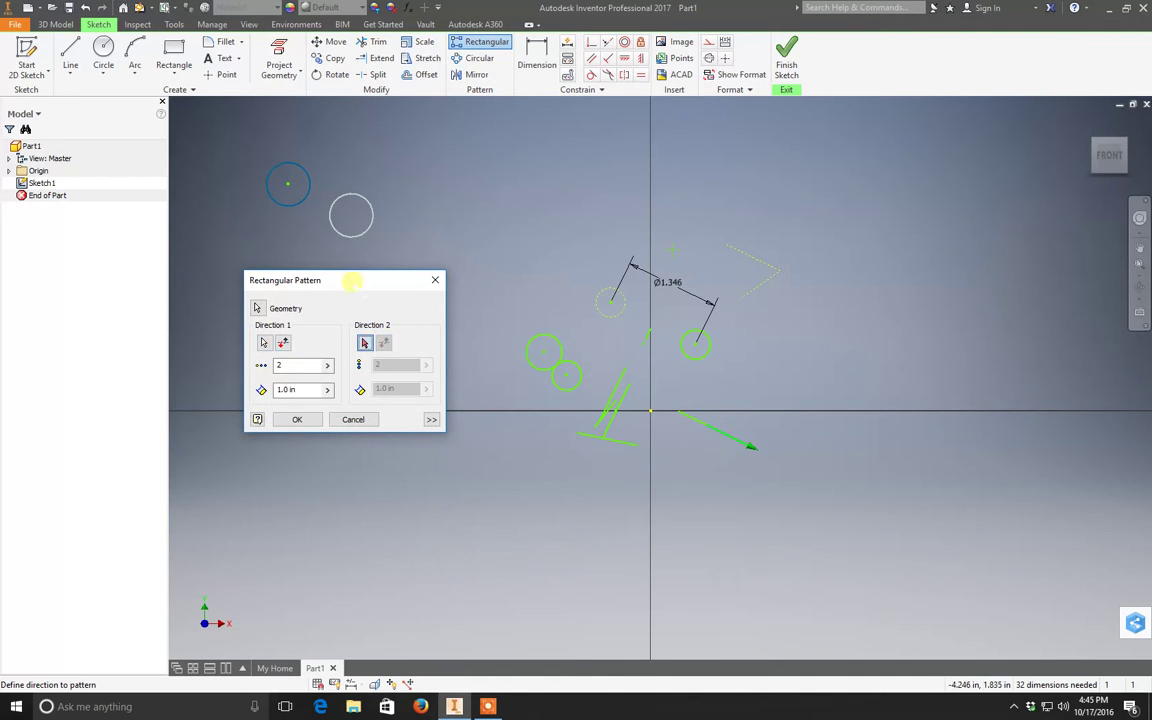
pyautogui.click(612, 428)
# Step: Set the rectangular pattern's count in direction 2 to 3
pyautogui.moveTo(289, 130); pyautogui.dragTo(349, 129, button='middle')
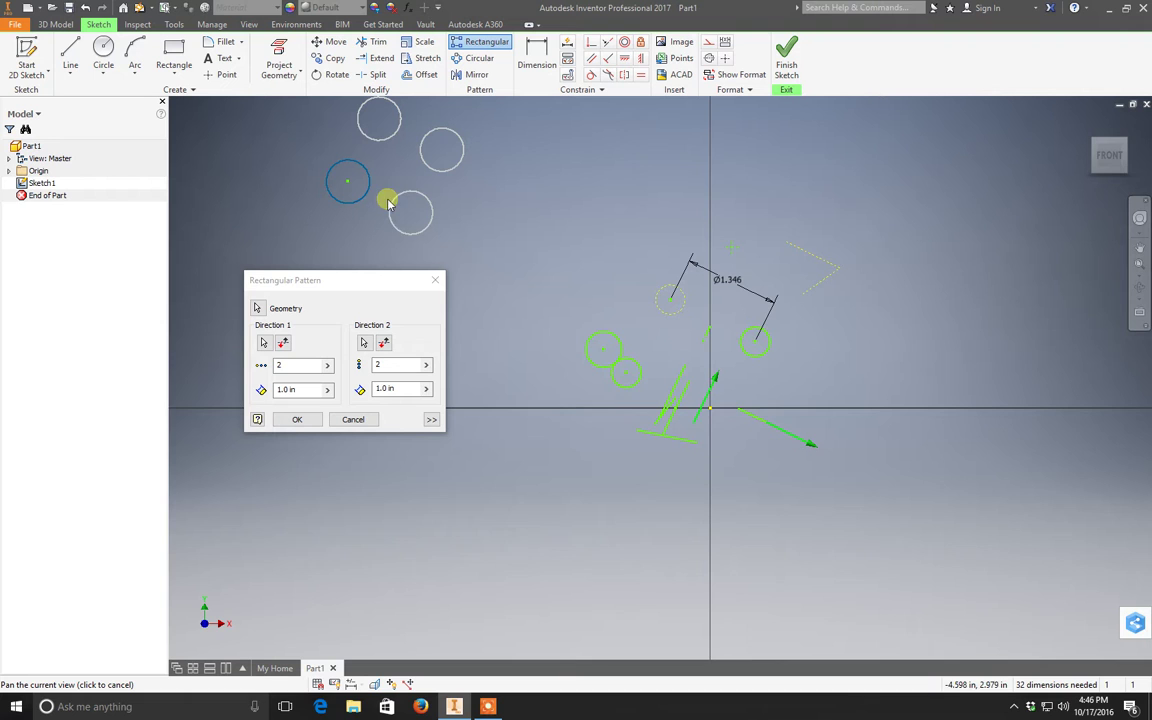
pyautogui.click(382, 364)
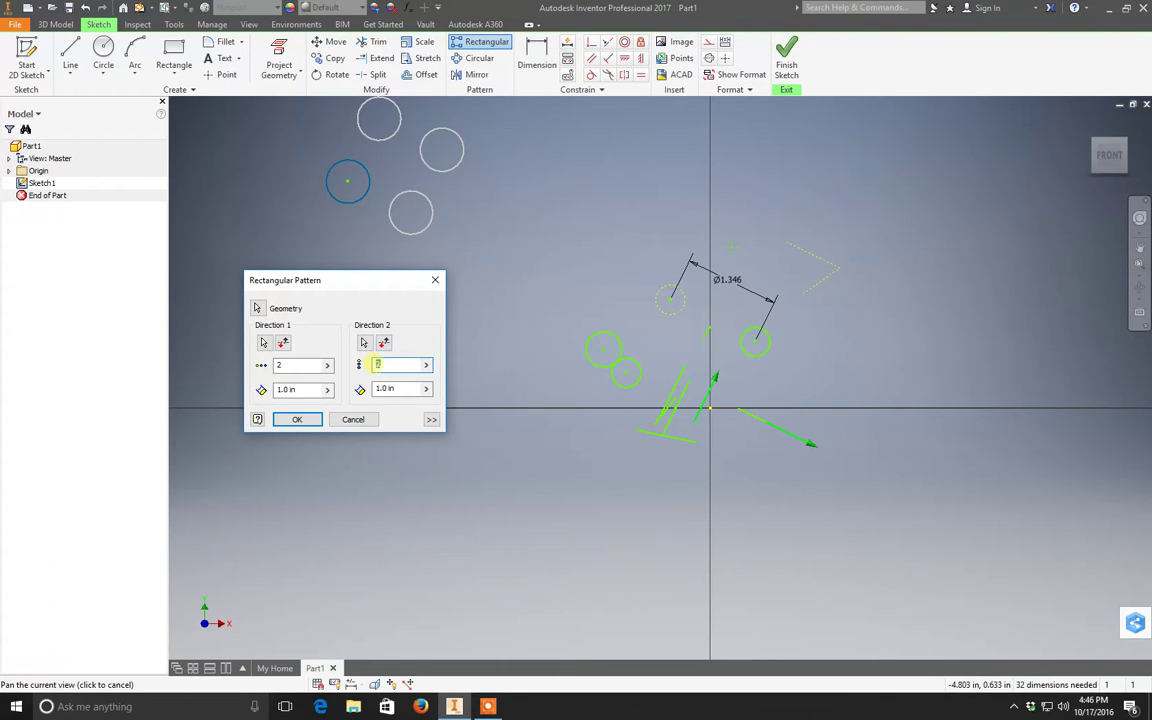
pyautogui.write('3')
pyautogui.moveTo(445, 127); pyautogui.dragTo(694, 229, button='middle')
pyautogui.moveTo(828, 375)
pyautogui.mouseDown(button='middle')
pyautogui.moveTo(597, 247)
pyautogui.moveTo(645, 285)
pyautogui.mouseUp(button='middle')
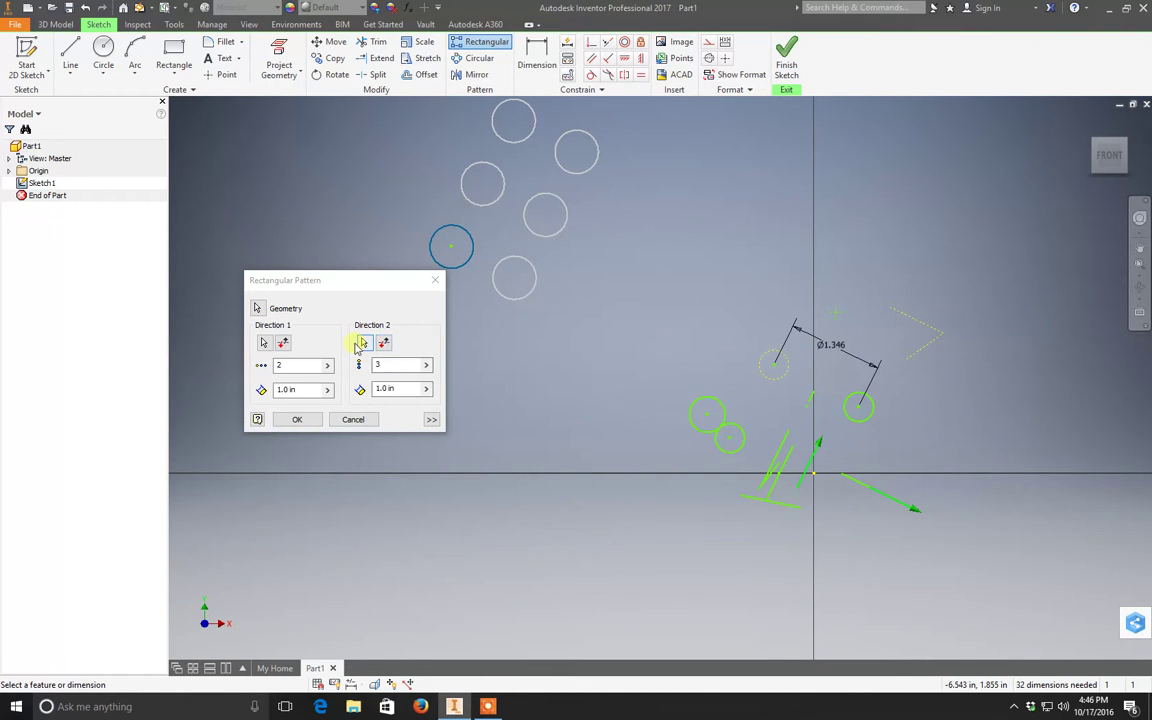
# Step: Redefine direction 2 of the rectangular pattern along the short slanted line between the two parallel lines
pyautogui.click(364, 344)
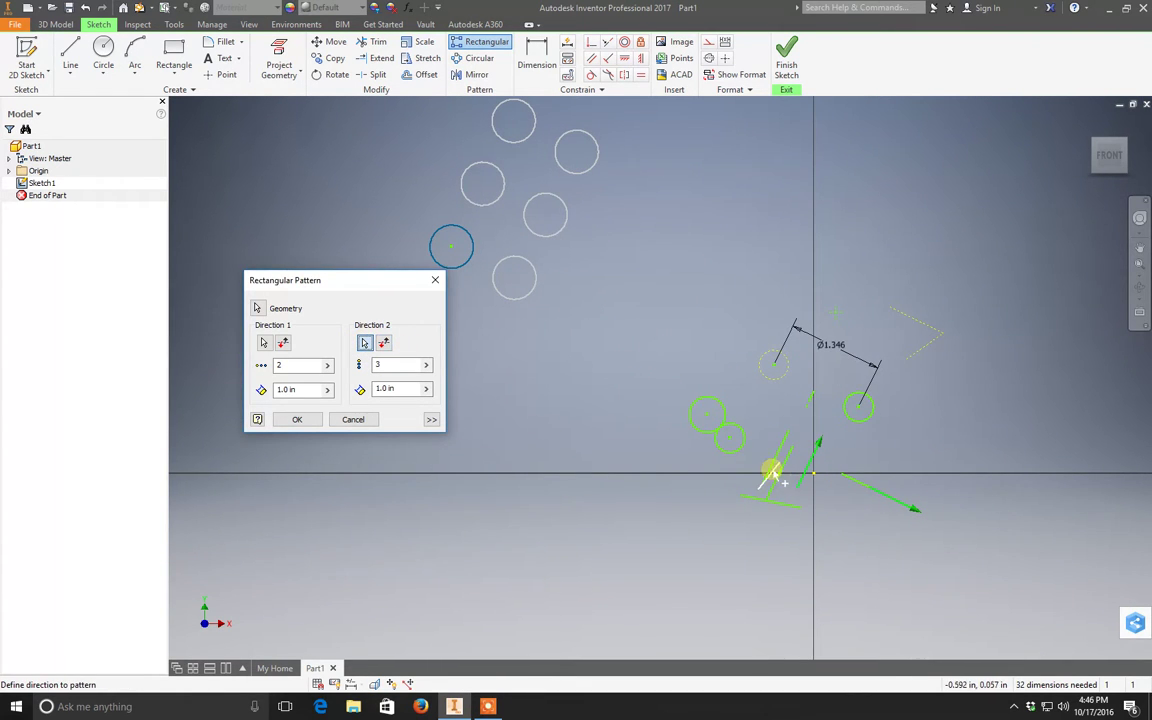
pyautogui.moveTo(676, 391)
pyautogui.mouseDown(button='middle')
pyautogui.moveTo(933, 339)
pyautogui.moveTo(838, 314)
pyautogui.mouseUp(button='middle')
pyautogui.moveTo(645, 261)
pyautogui.mouseDown(button='middle')
pyautogui.moveTo(597, 327)
pyautogui.moveTo(656, 327)
pyautogui.moveTo(619, 323)
pyautogui.mouseUp(button='middle')
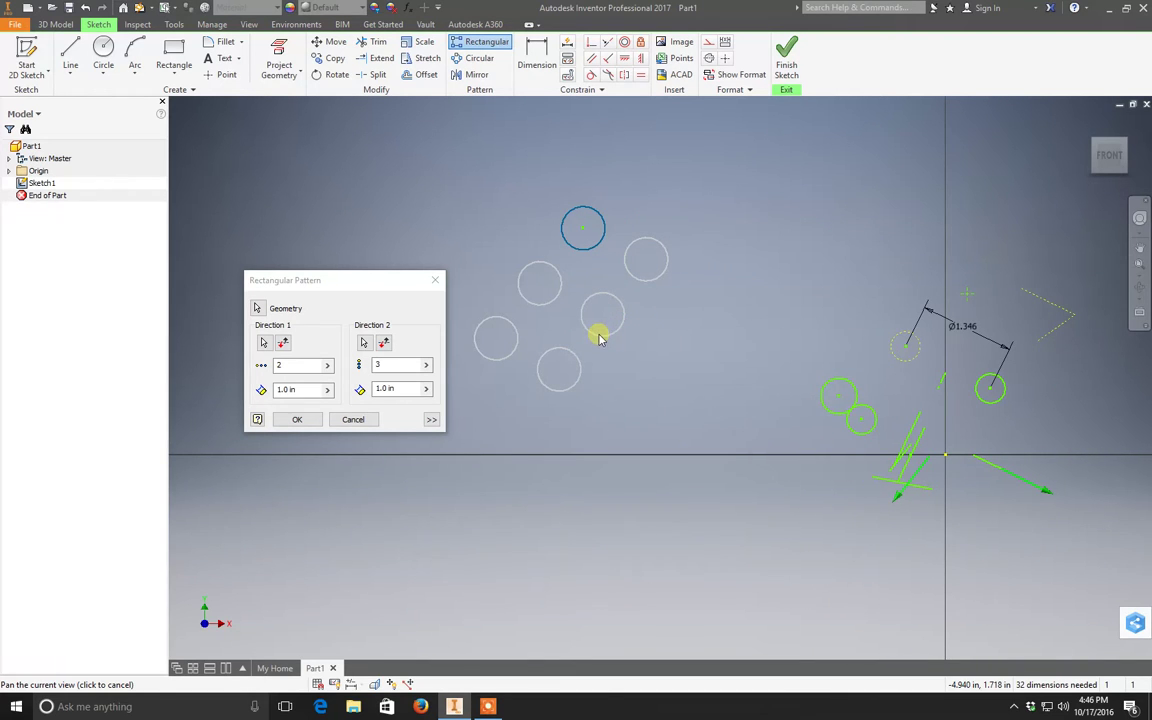
pyautogui.scroll(2, 625, 366)
pyautogui.moveTo(634, 356)
pyautogui.mouseDown(button='middle')
pyautogui.moveTo(640, 312)
pyautogui.moveTo(617, 352)
pyautogui.mouseUp(button='middle')
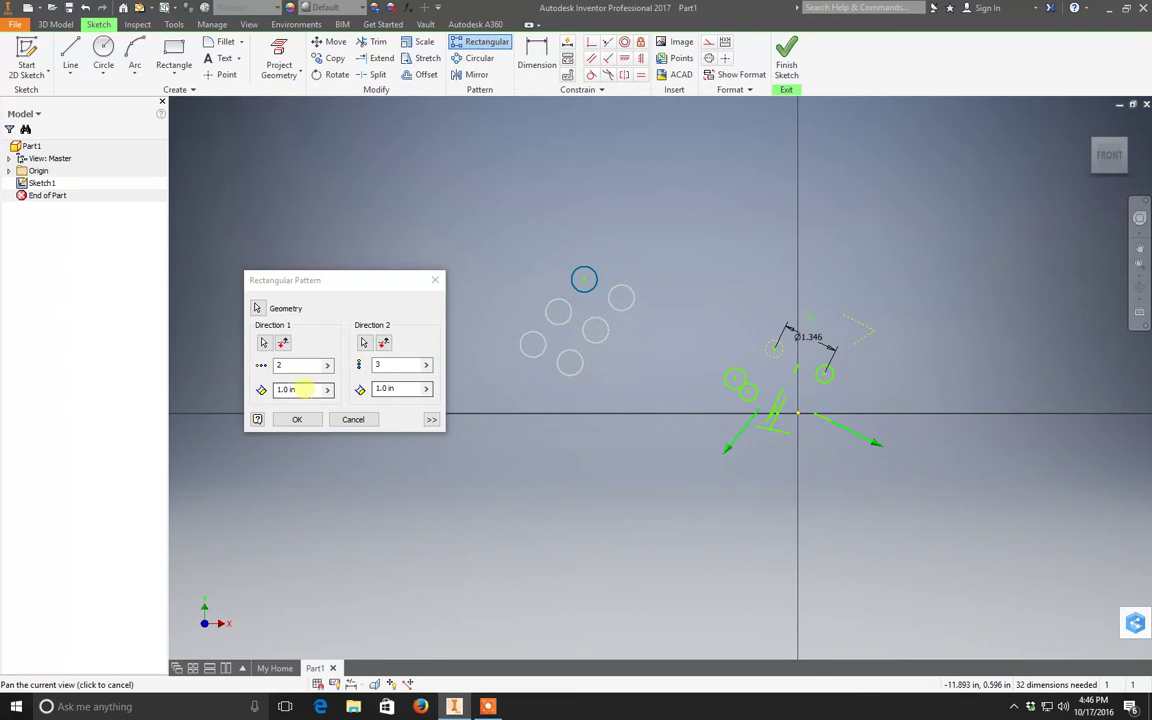
# Step: Set the pattern's direction 2 spacing to 2 in and cancel the rectangular pattern
pyautogui.click(386, 388)
pyautogui.write('2')
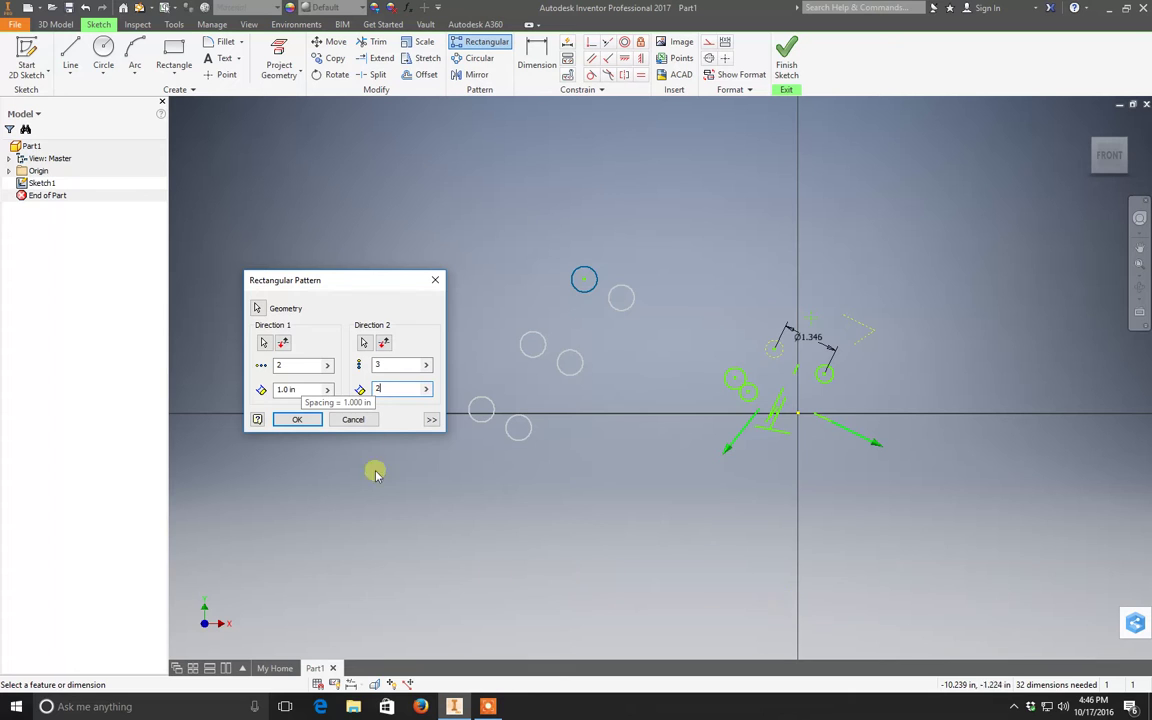
pyautogui.click(360, 420)
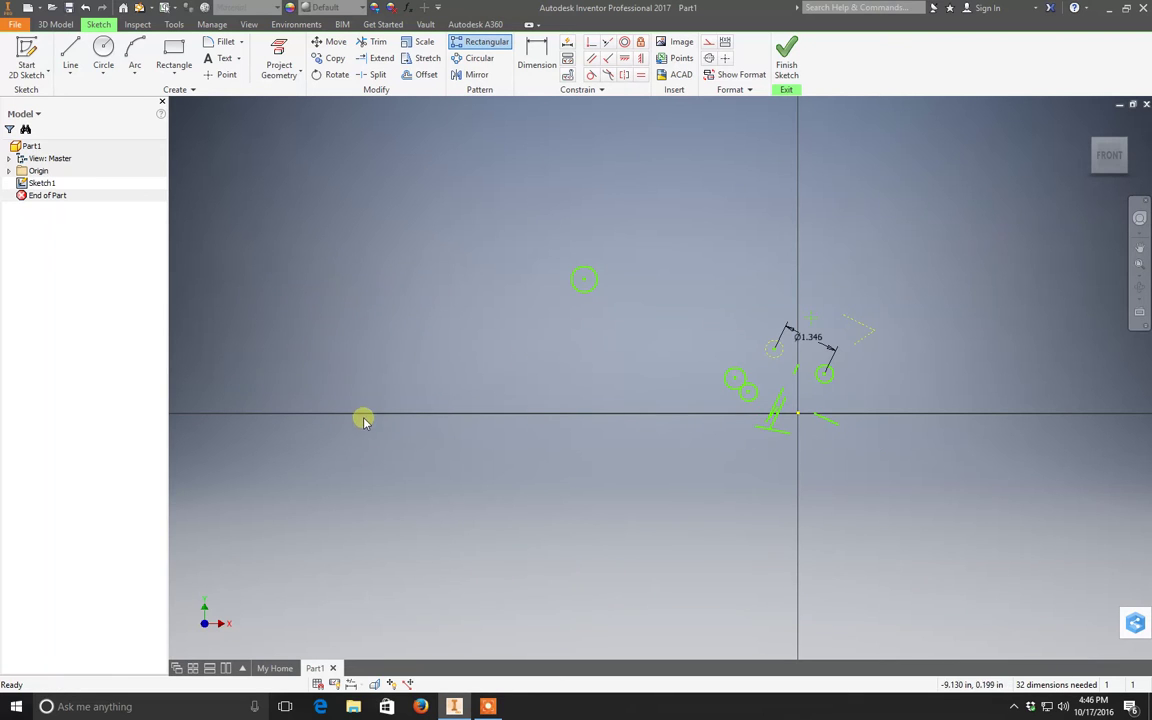
# Step: Try a circular pattern of the isolated circle using the larger tangent circle as the axis reference, and cancel it
pyautogui.click(480, 60)
pyautogui.moveTo(496, 231); pyautogui.dragTo(658, 322)
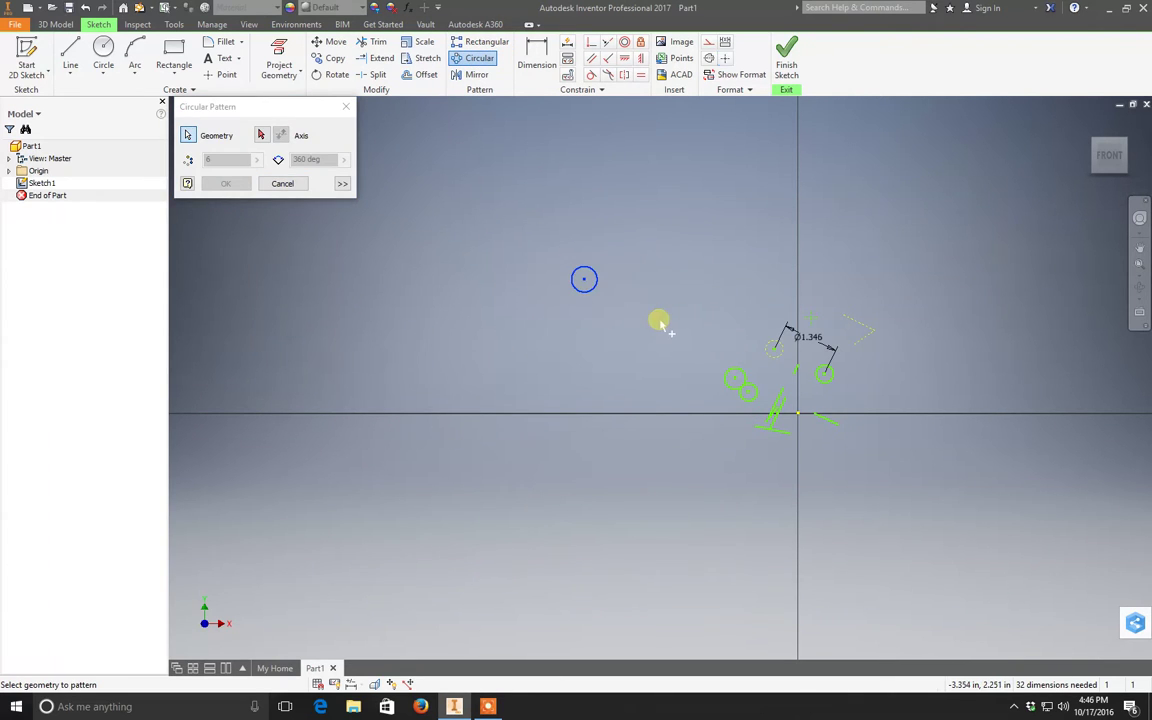
pyautogui.click(262, 136)
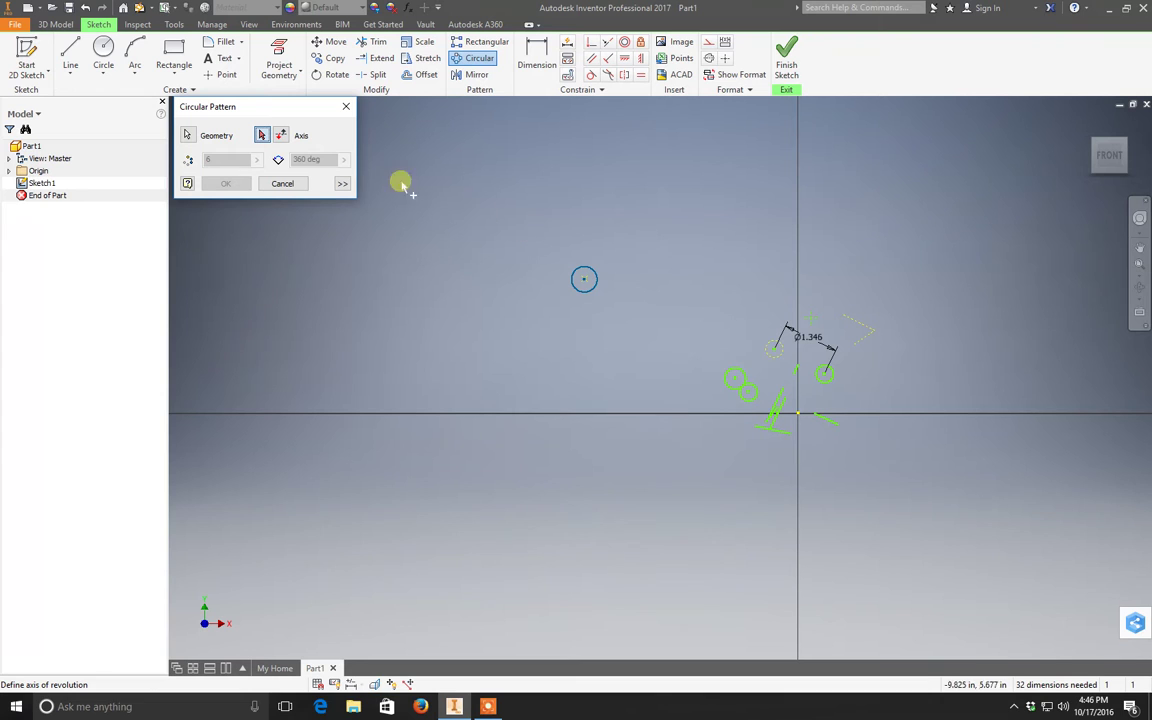
pyautogui.click(734, 374)
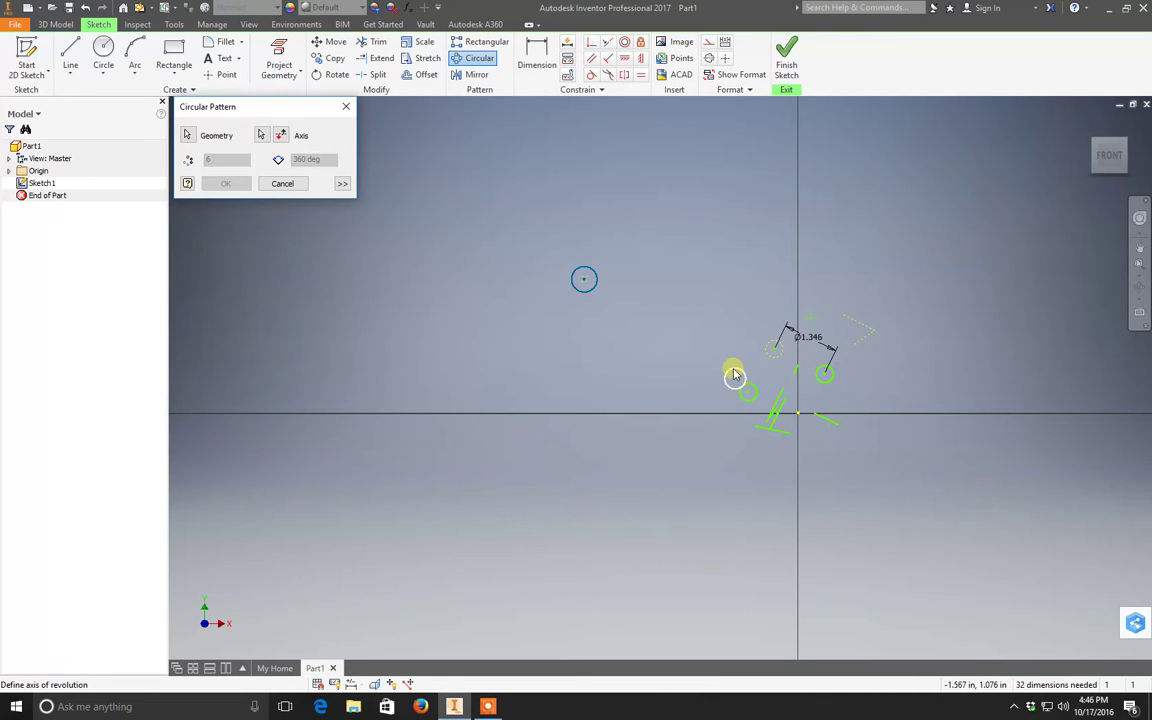
pyautogui.click(303, 185)
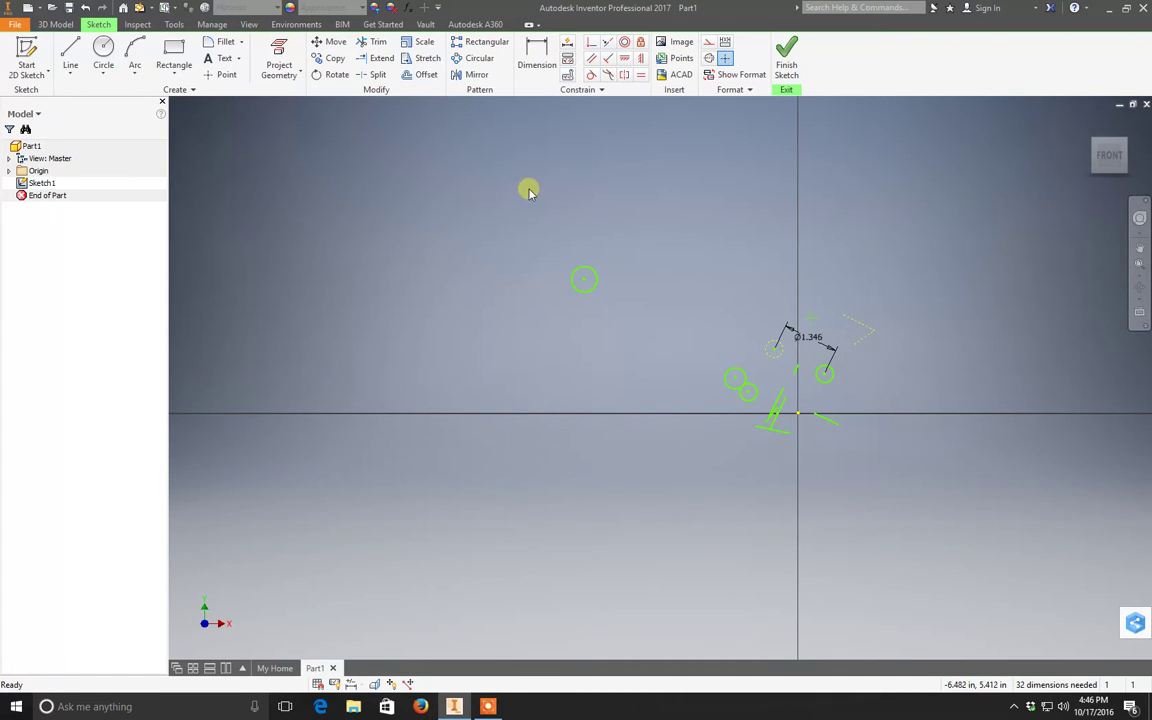
# Step: Try a circular pattern of the isolated circle, exploring the origin axes as the axis reference, and cancel it
pyautogui.click(476, 58)
pyautogui.moveTo(521, 227); pyautogui.dragTo(638, 319)
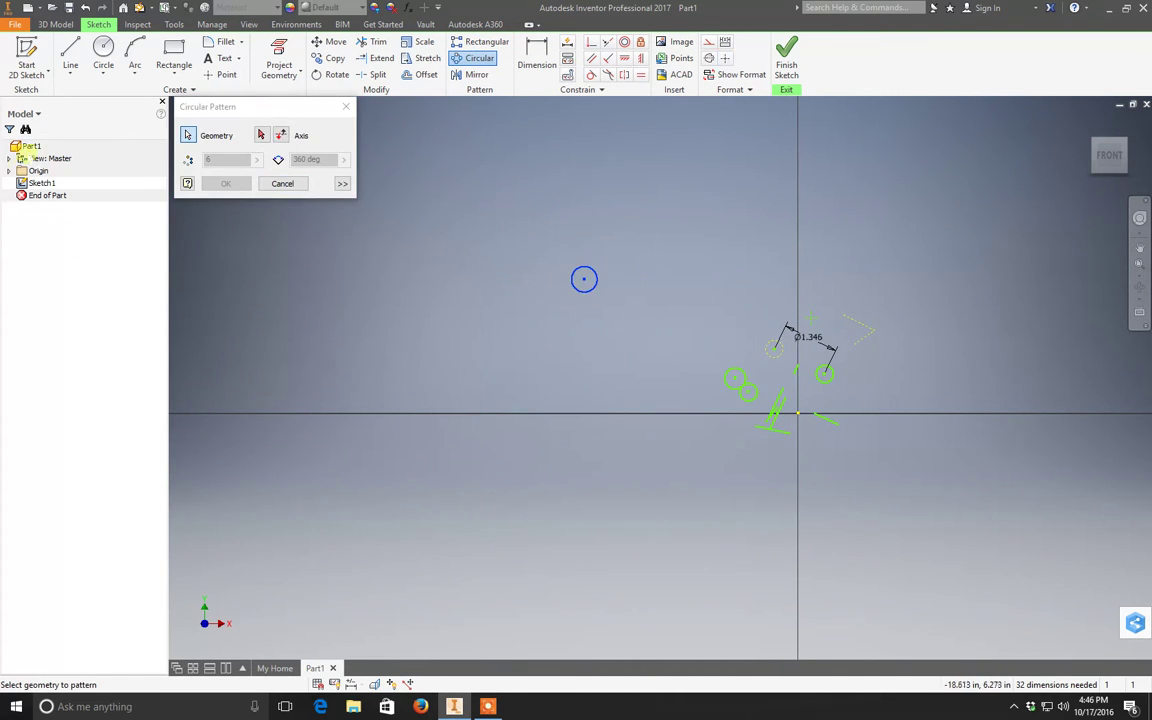
pyautogui.click(9, 170)
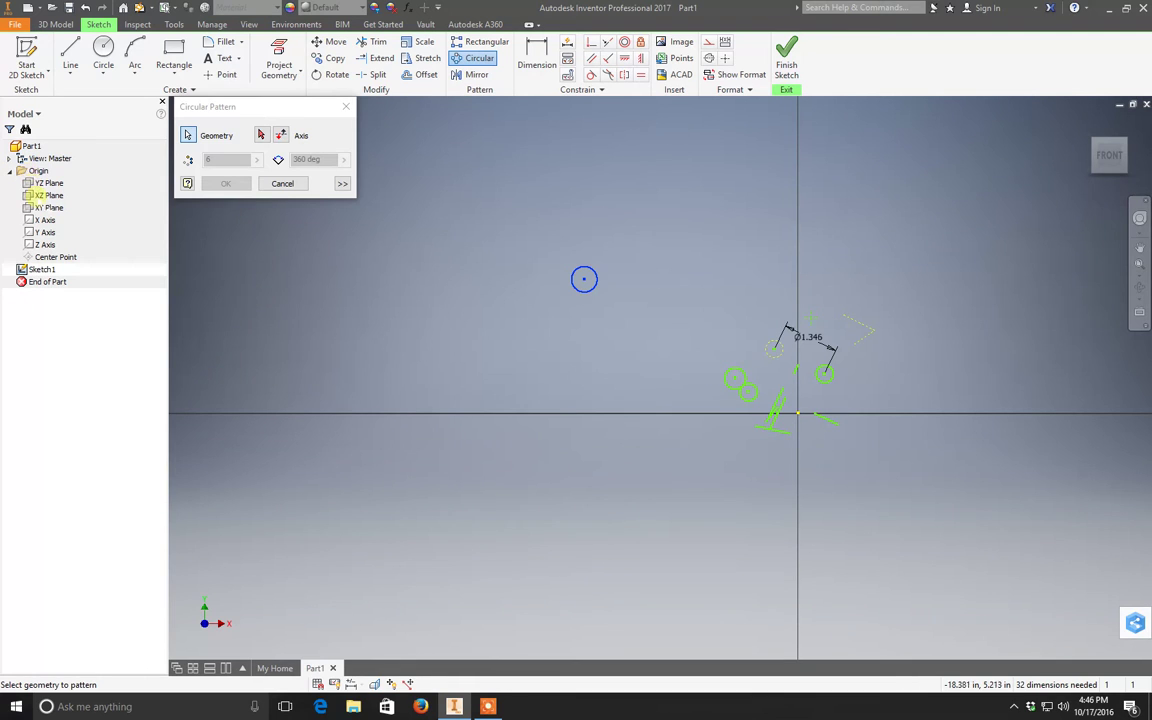
pyautogui.click(37, 115)
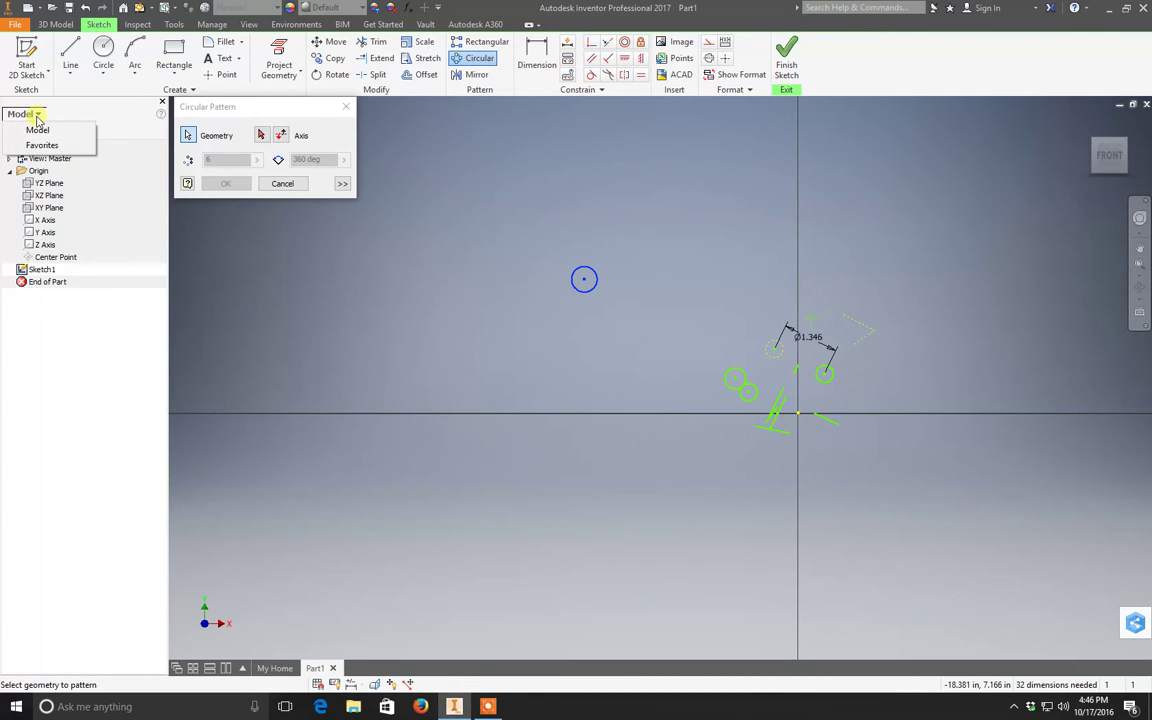
pyautogui.click(27, 393)
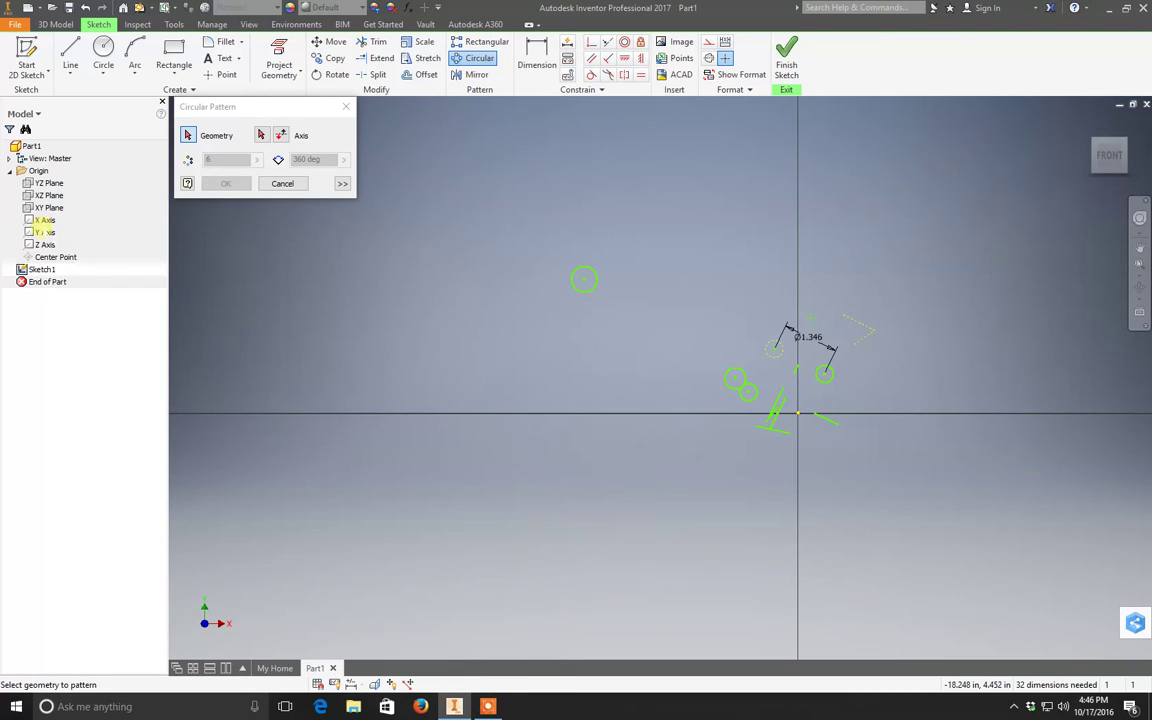
pyautogui.click(261, 135)
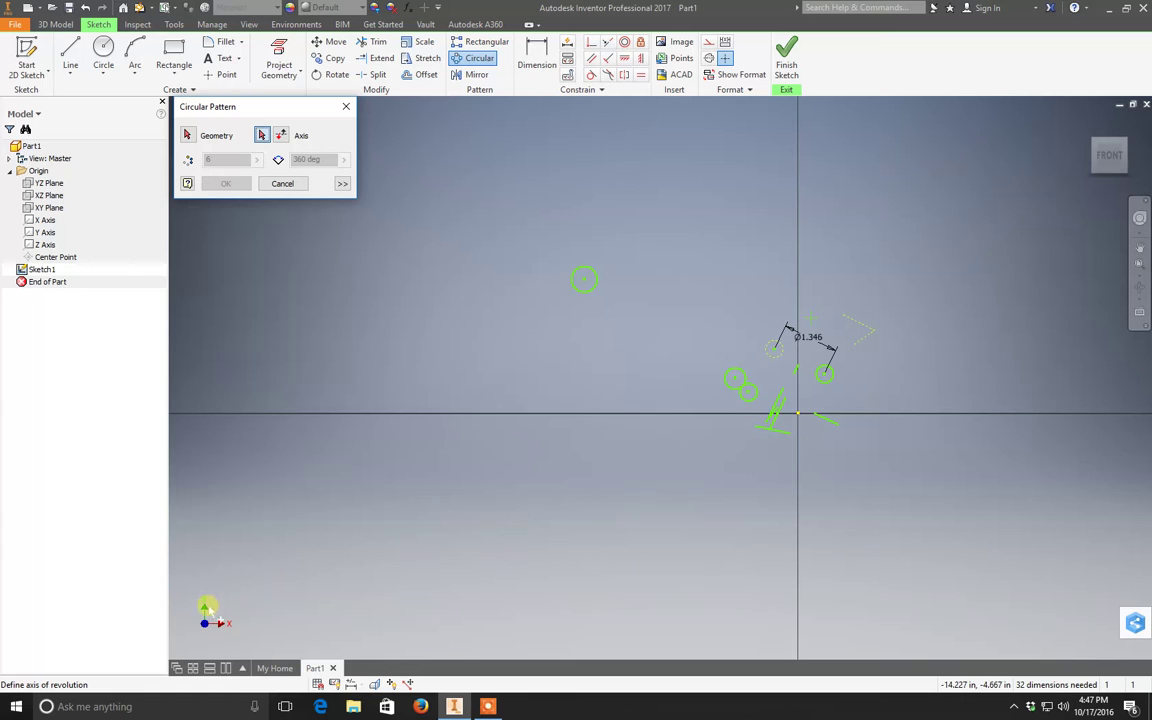
pyautogui.press('F4')
pyautogui.moveTo(468, 572)
pyautogui.mouseDown()
pyautogui.moveTo(417, 481)
pyautogui.moveTo(440, 471)
pyautogui.moveTo(450, 501)
pyautogui.moveTo(460, 495)
pyautogui.mouseUp()
pyautogui.click(1115, 145)
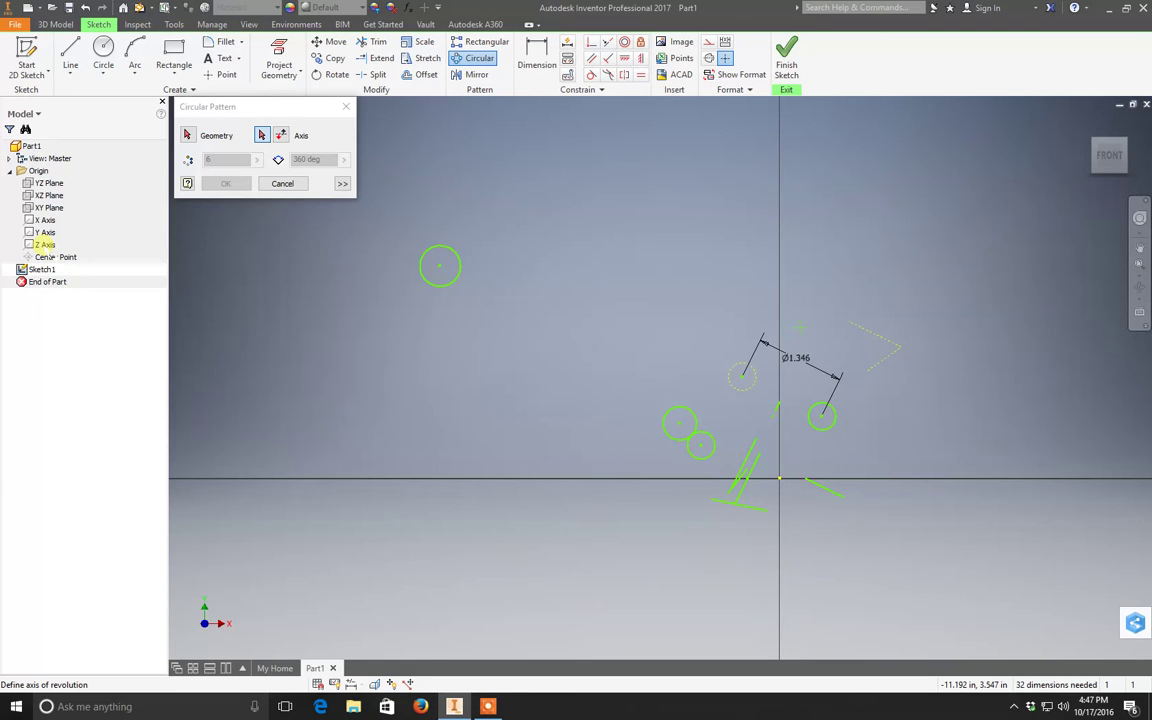
pyautogui.click(284, 184)
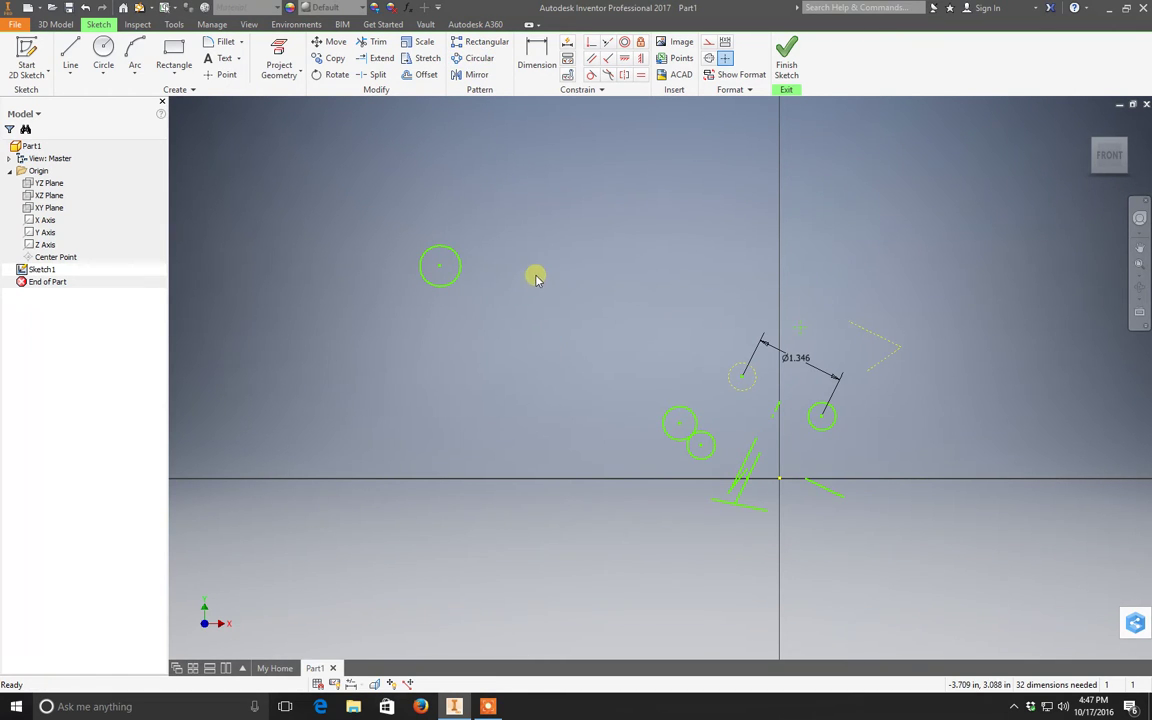
pyautogui.click(481, 60)
pyautogui.click(458, 266)
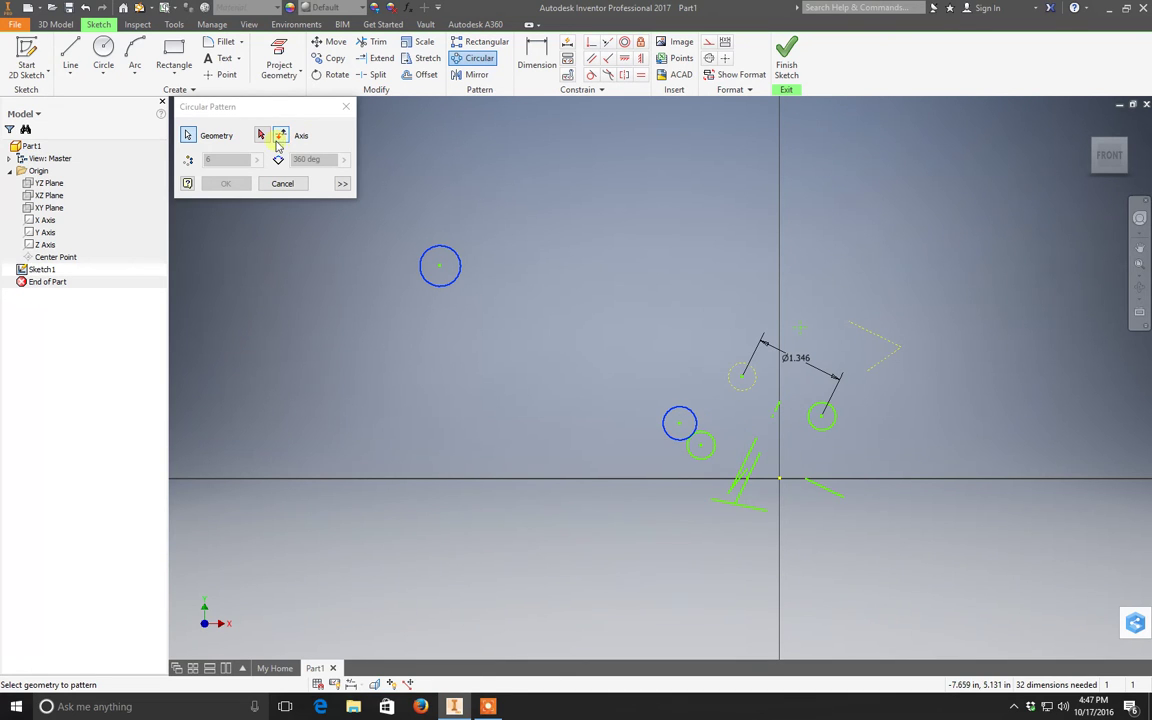
pyautogui.scroll(-2, 540, 288)
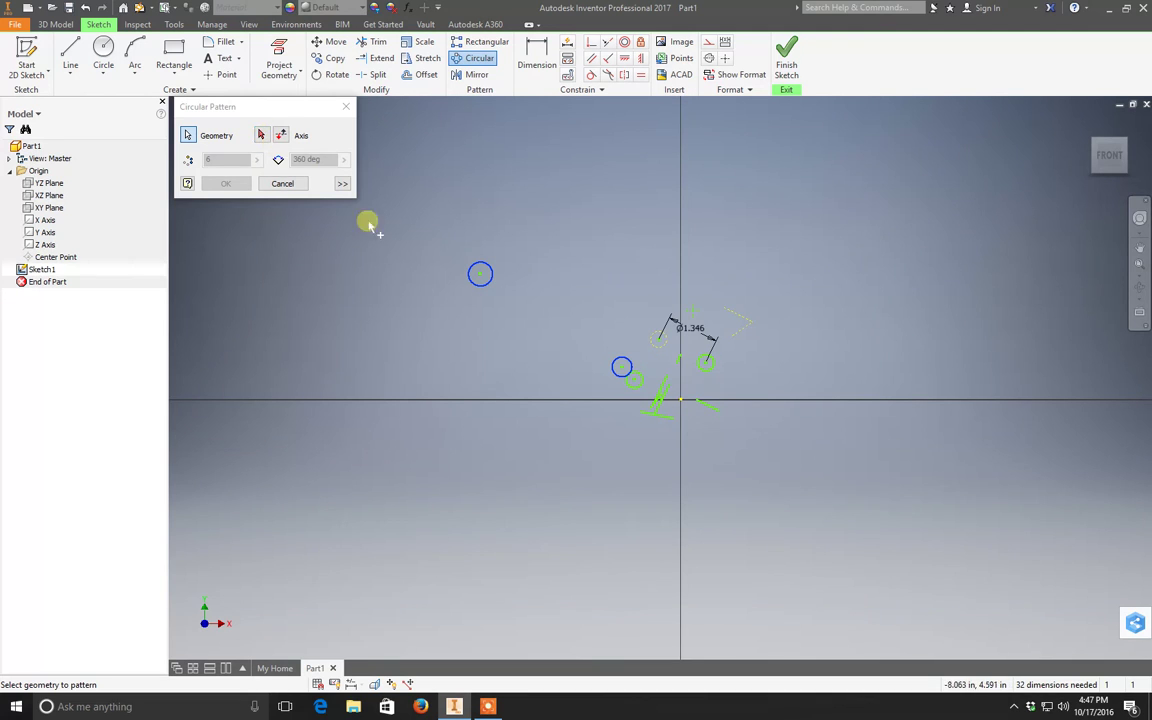
pyautogui.click(283, 184)
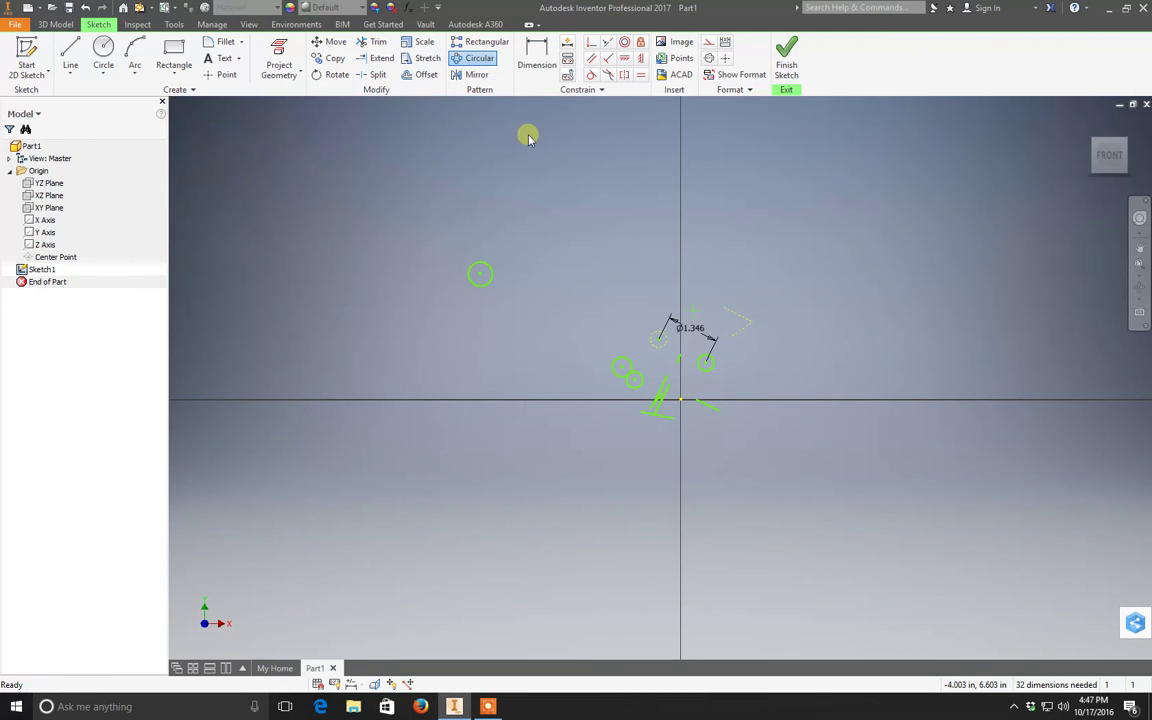
# Step: Set up a circular pattern of the isolated circle around the larger of the two tangent circles
pyautogui.click(480, 59)
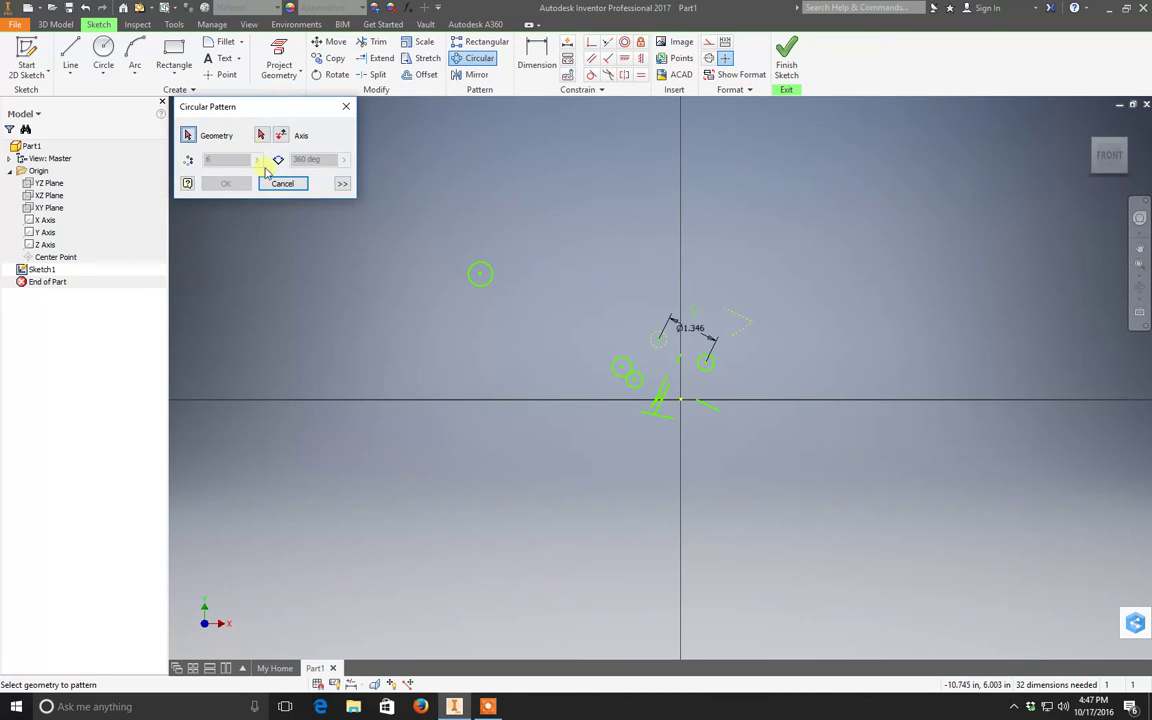
pyautogui.click(494, 274)
pyautogui.click(261, 135)
pyautogui.click(622, 368)
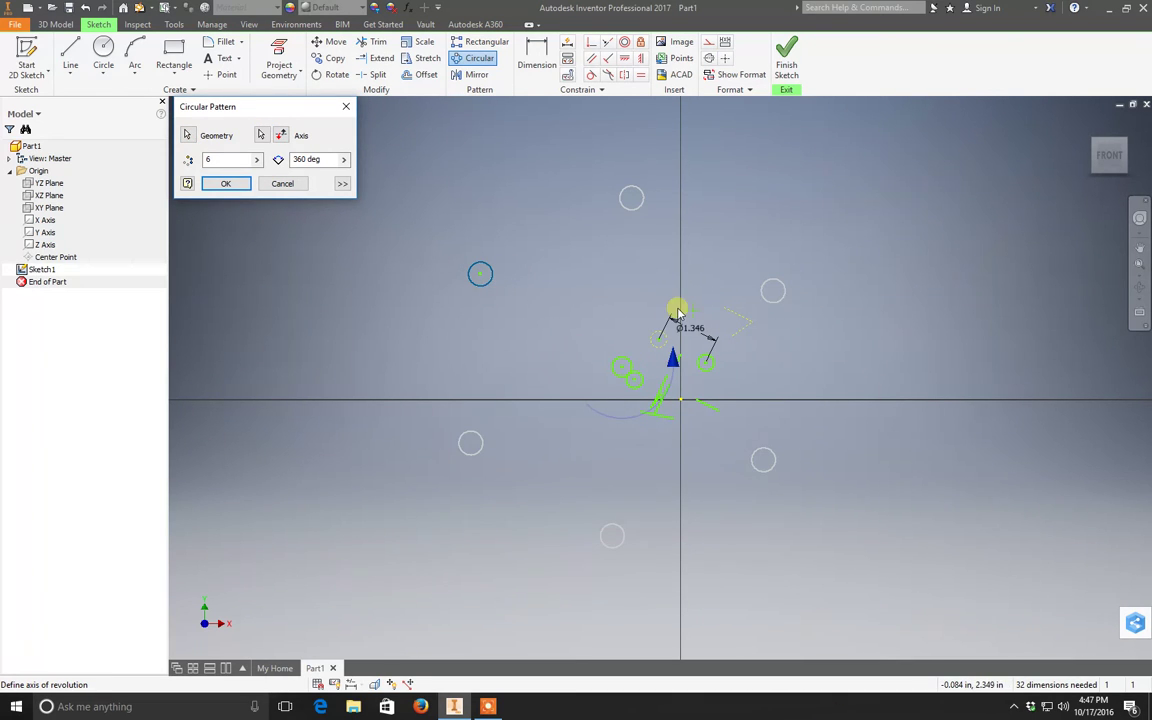
# Step: Set the circular pattern's angle to 180 degrees and its count to 4, and cancel the pattern
pyautogui.click(308, 159)
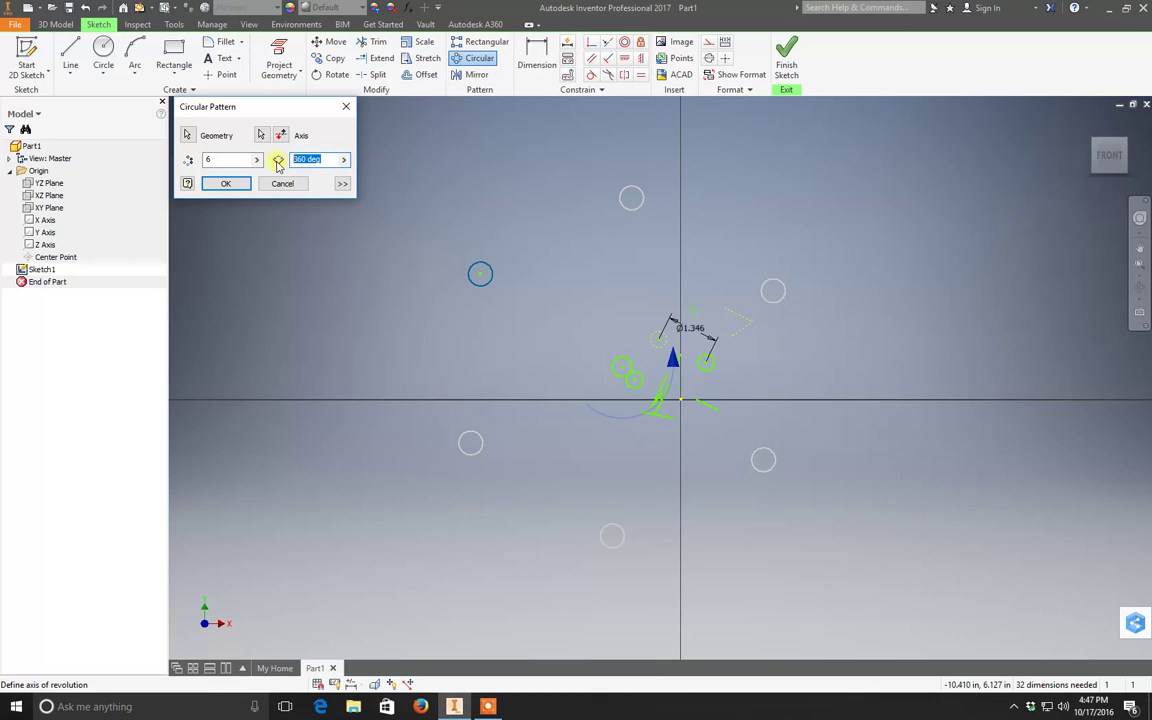
pyautogui.write('180')
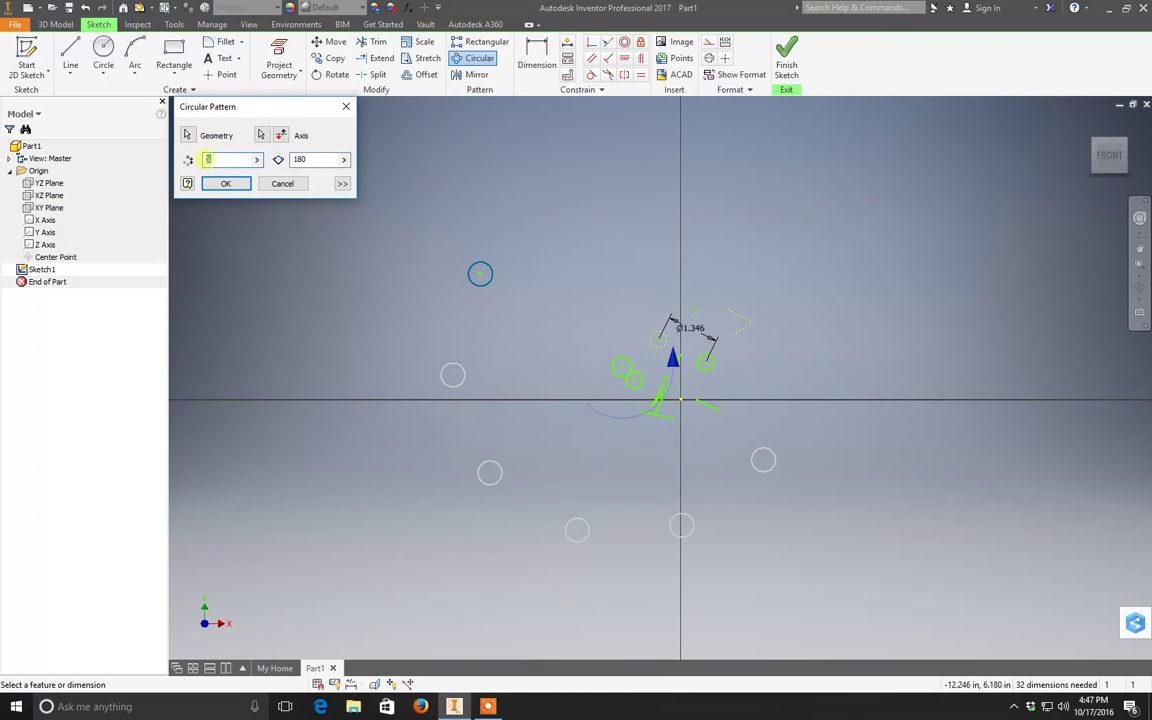
pyautogui.write('4')
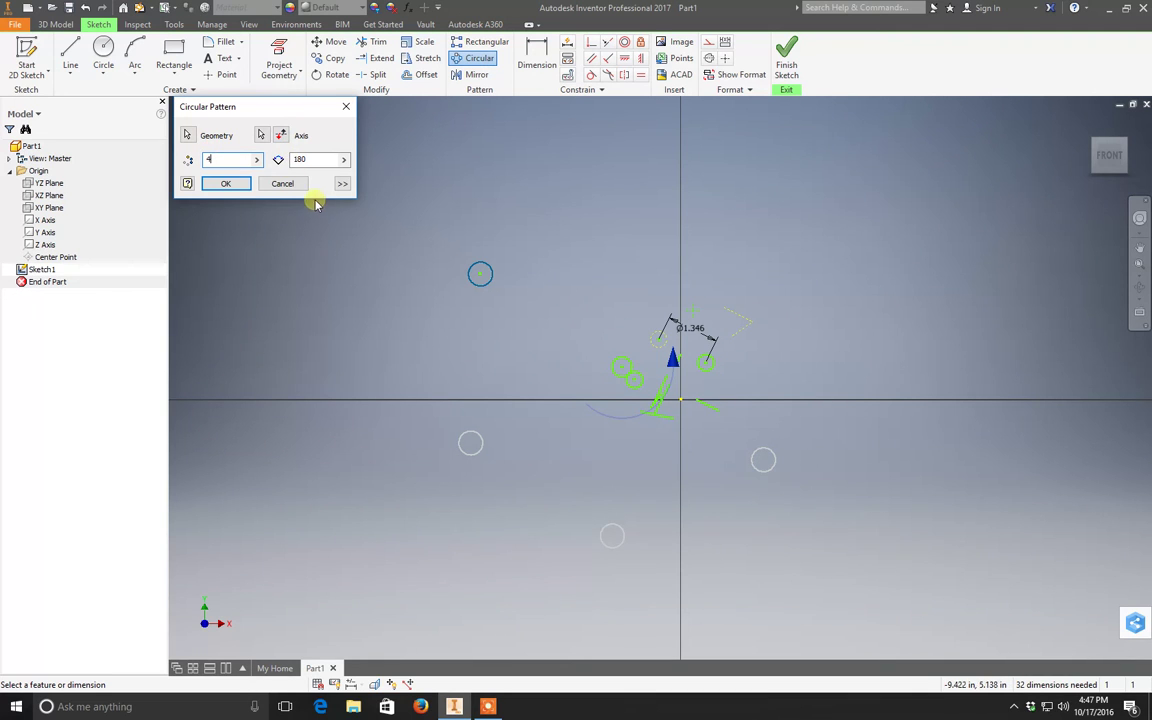
pyautogui.click(282, 182)
# Step: Mirror the isolated circle across the short slanted line above the origin and finish the Mirror command
pyautogui.scroll(-2, 700, 322)
pyautogui.scroll(6, 700, 325)
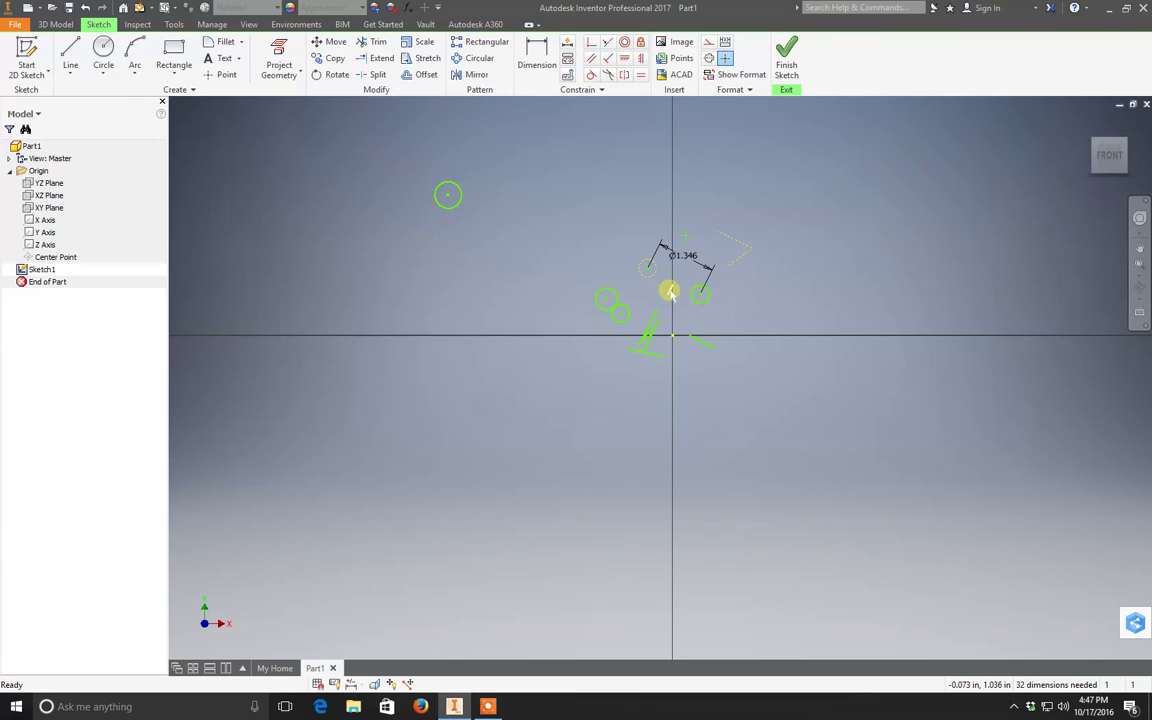
pyautogui.scroll(-3, 670, 291)
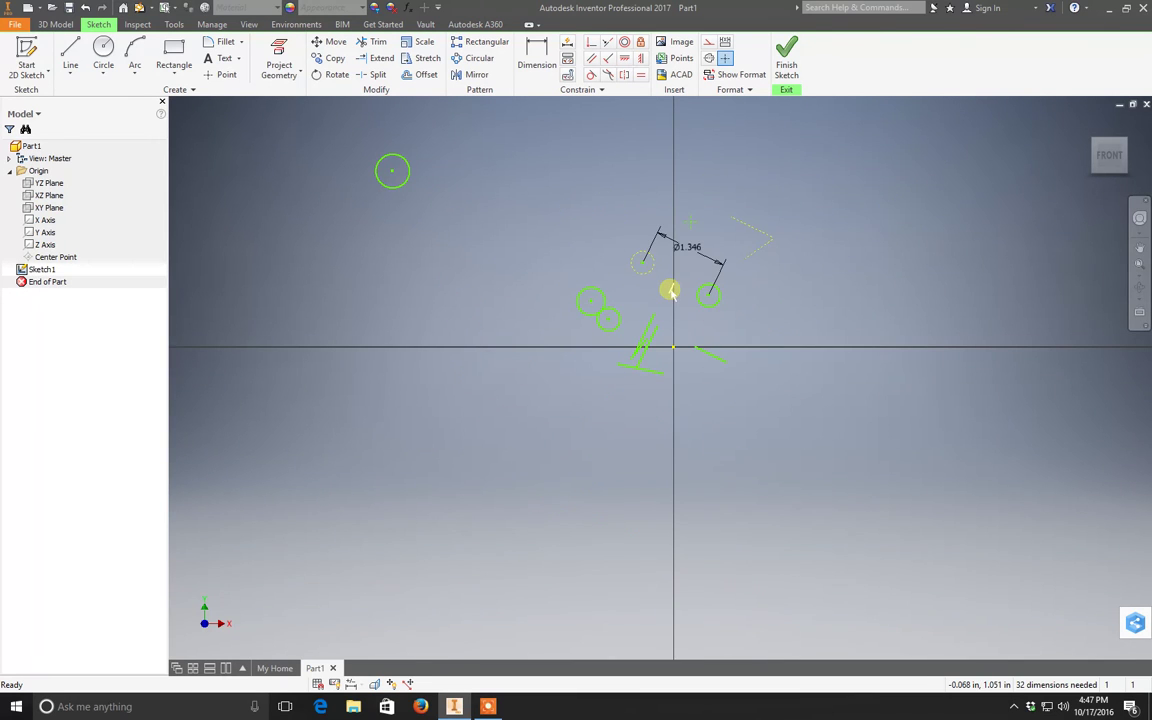
pyautogui.click(477, 74)
pyautogui.click(390, 176)
pyautogui.click(252, 134)
pyautogui.click(673, 289)
pyautogui.click(232, 178)
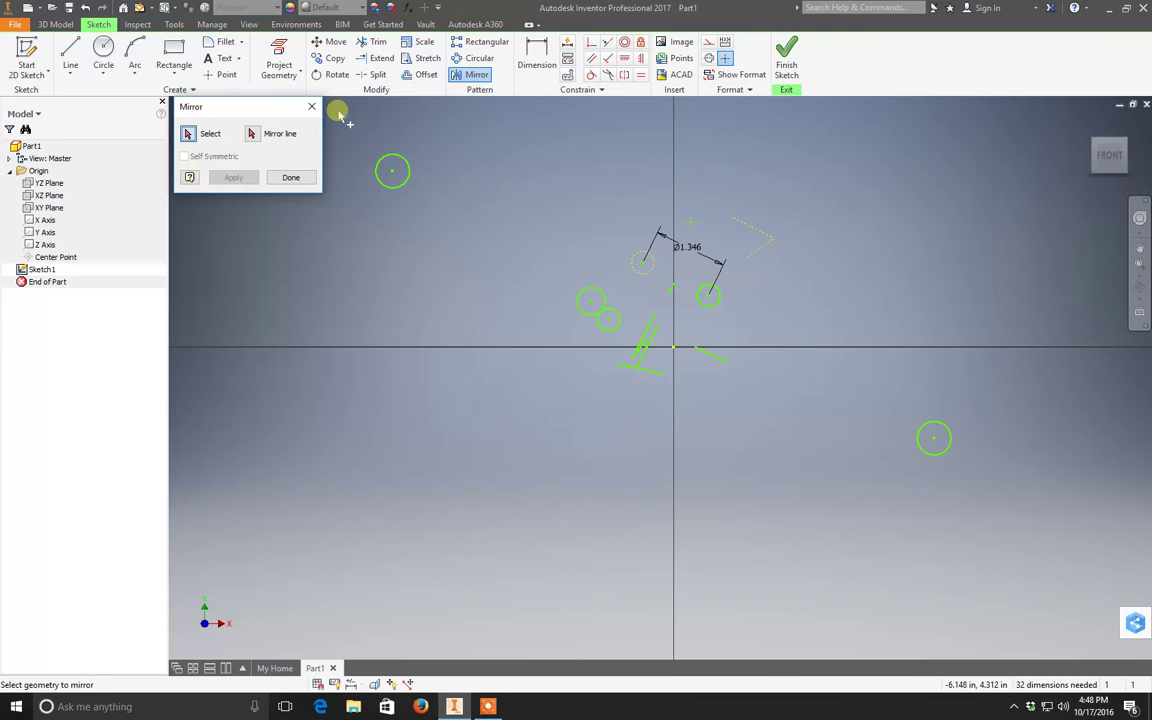
pyautogui.click(290, 177)
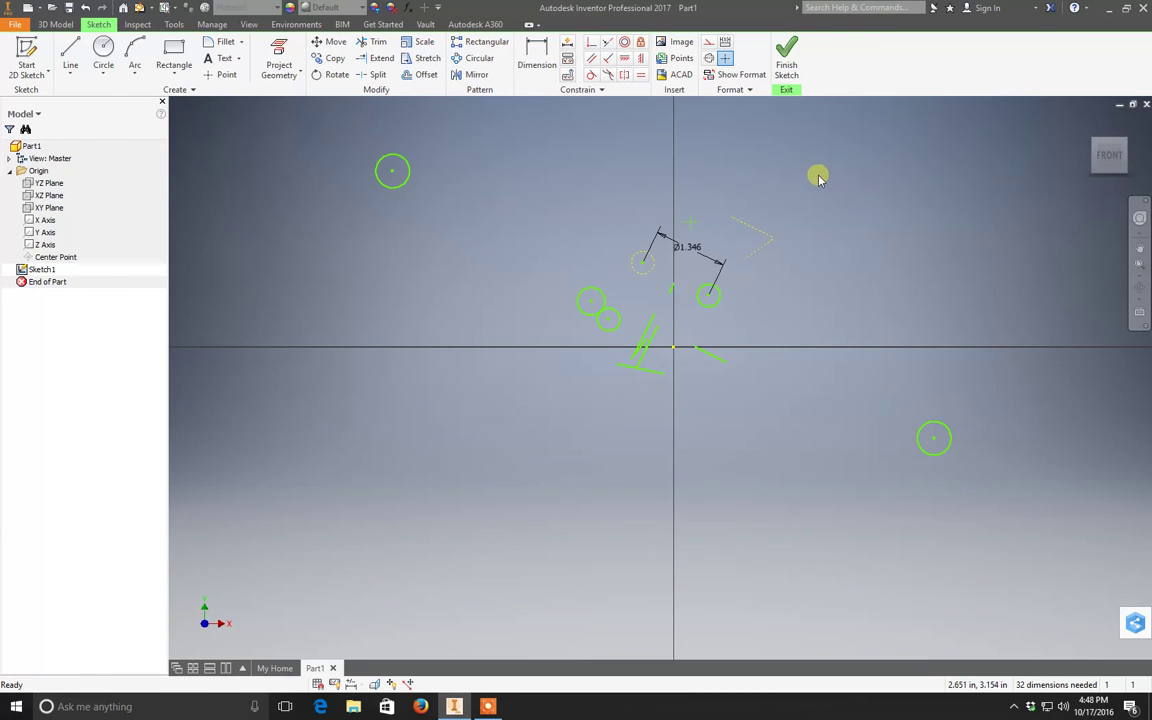